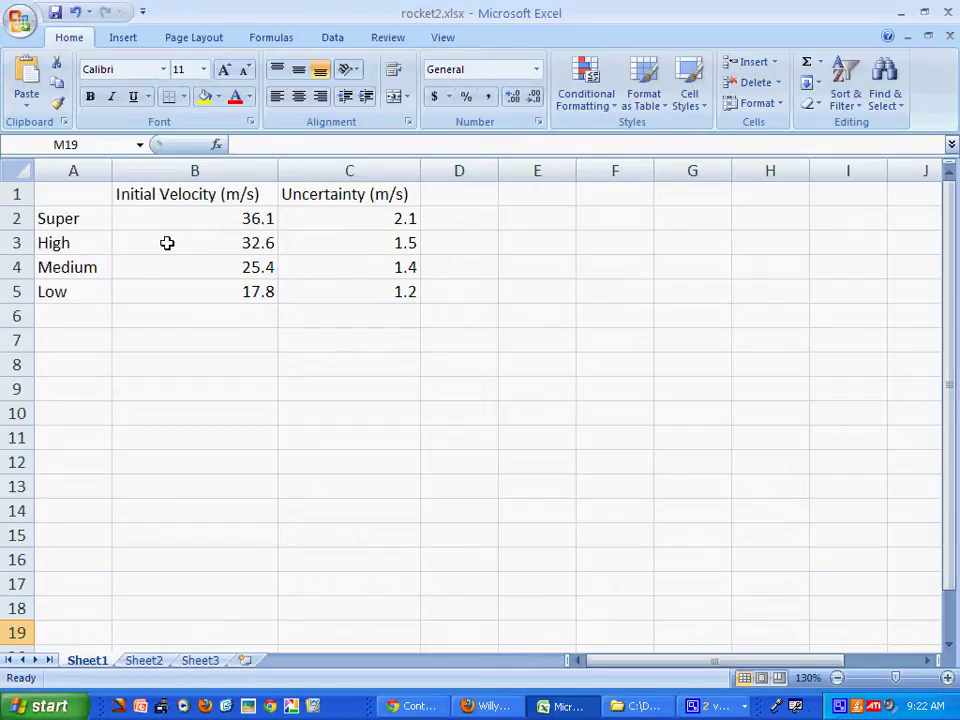
- Select the washer size labels and initial velocities in A2:B5
left_click_drag(48, 212, 268, 298)
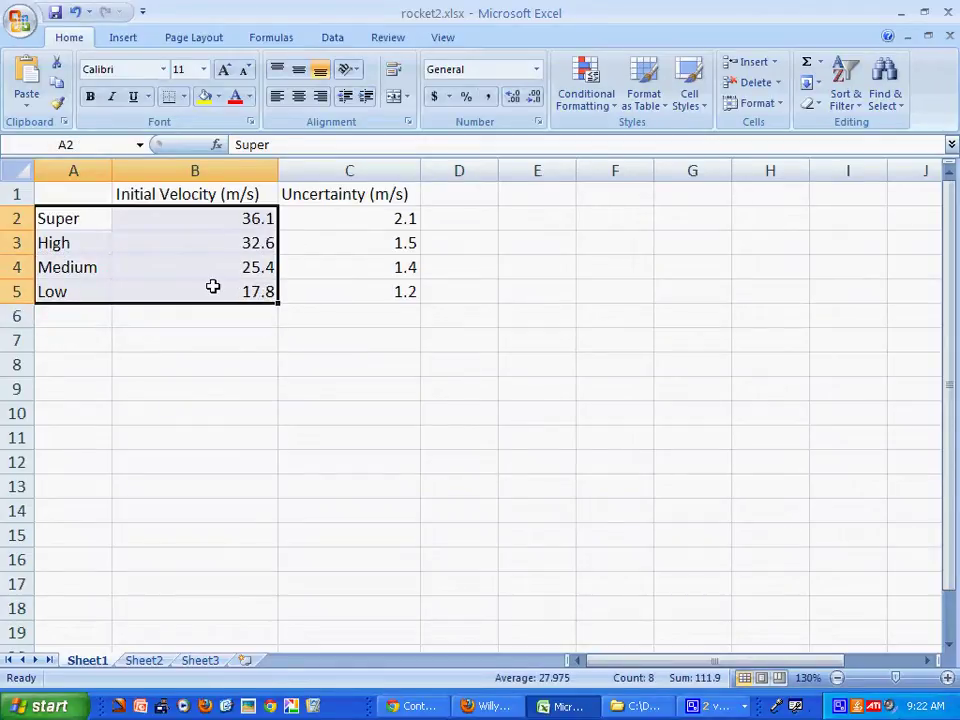
- Insert a 2-D clustered column chart of the selected initial velocities
left_click(122, 40)
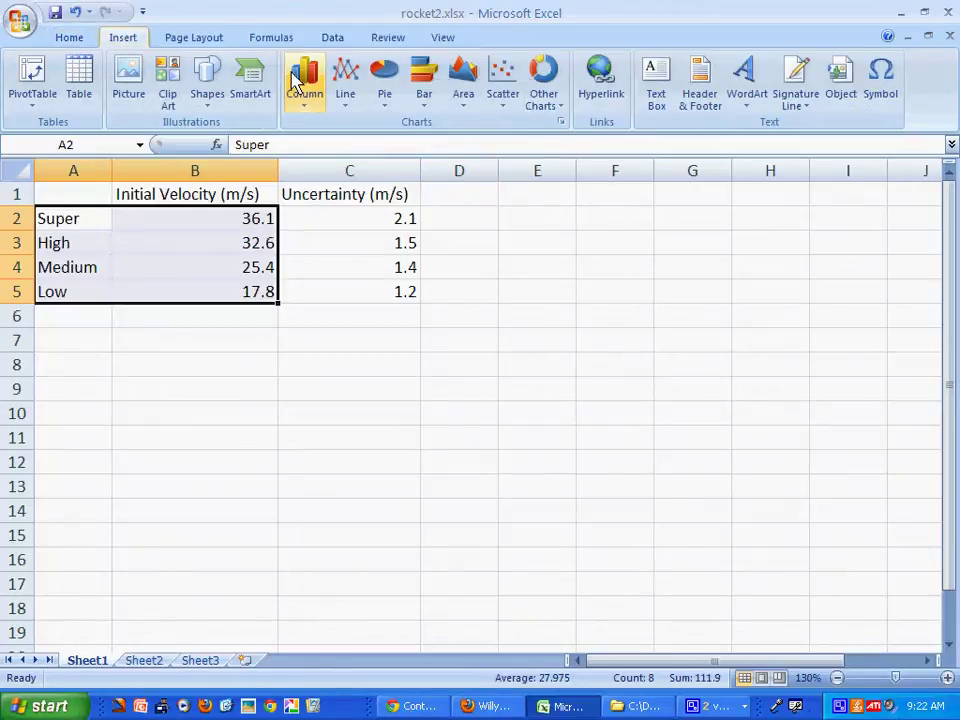
left_click(300, 84)
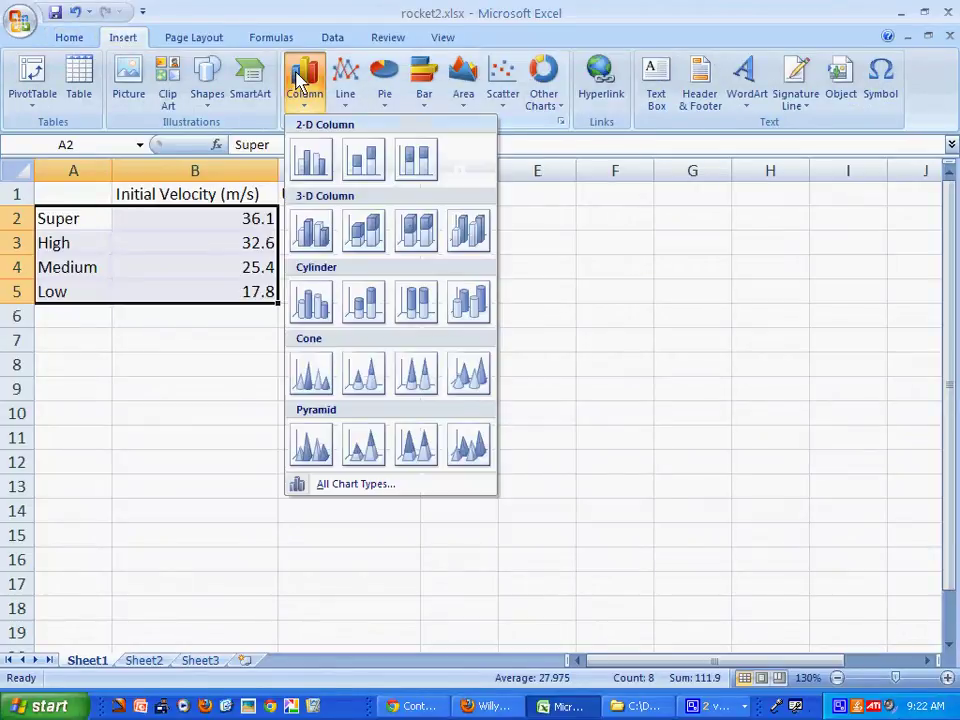
left_click(312, 162)
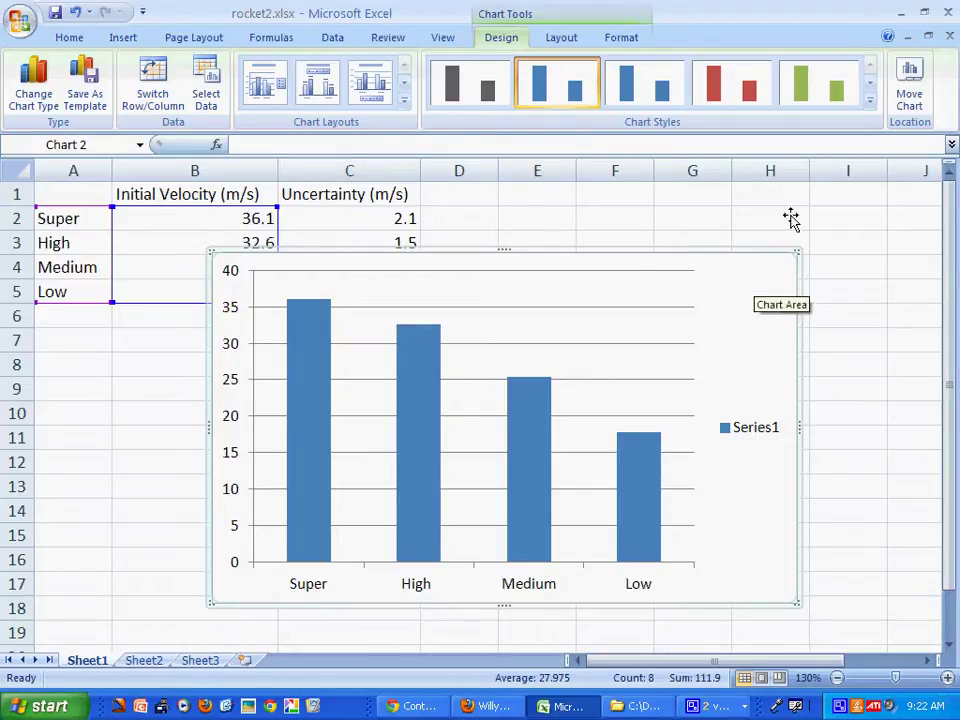
- Move the chart onto a new chart sheet named Velocity
left_click(911, 80)
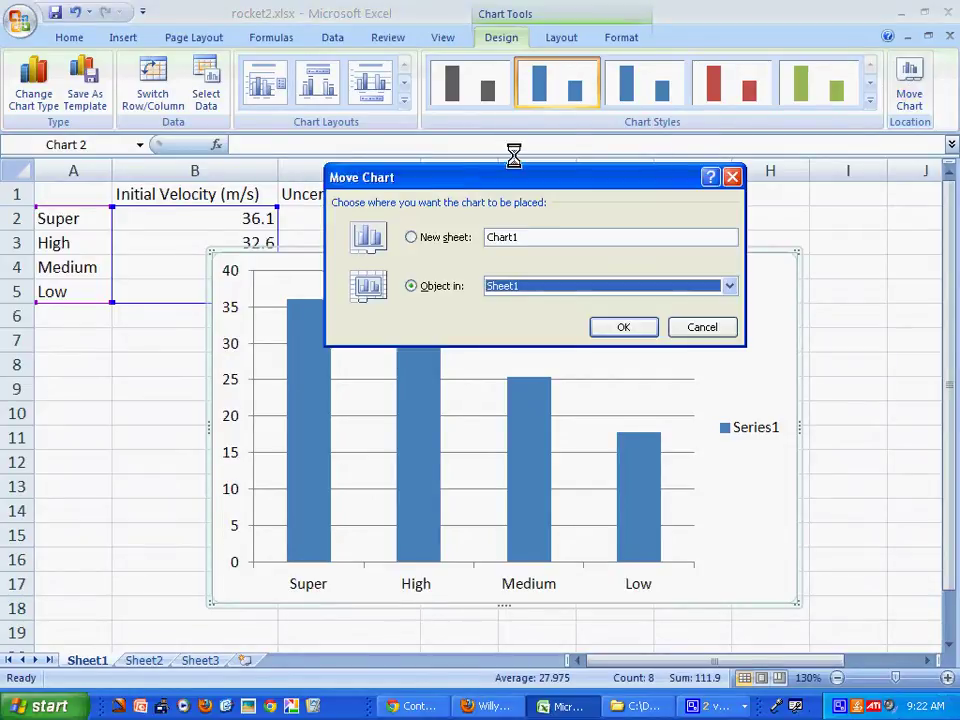
left_click(412, 239)
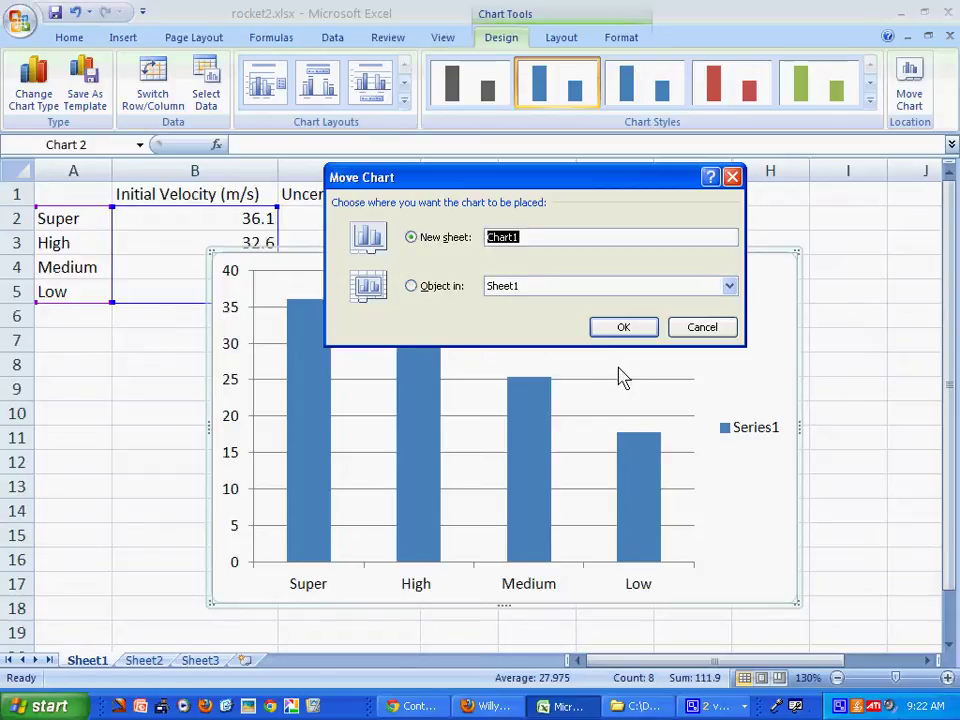
type("Velocity")
key("Tab")
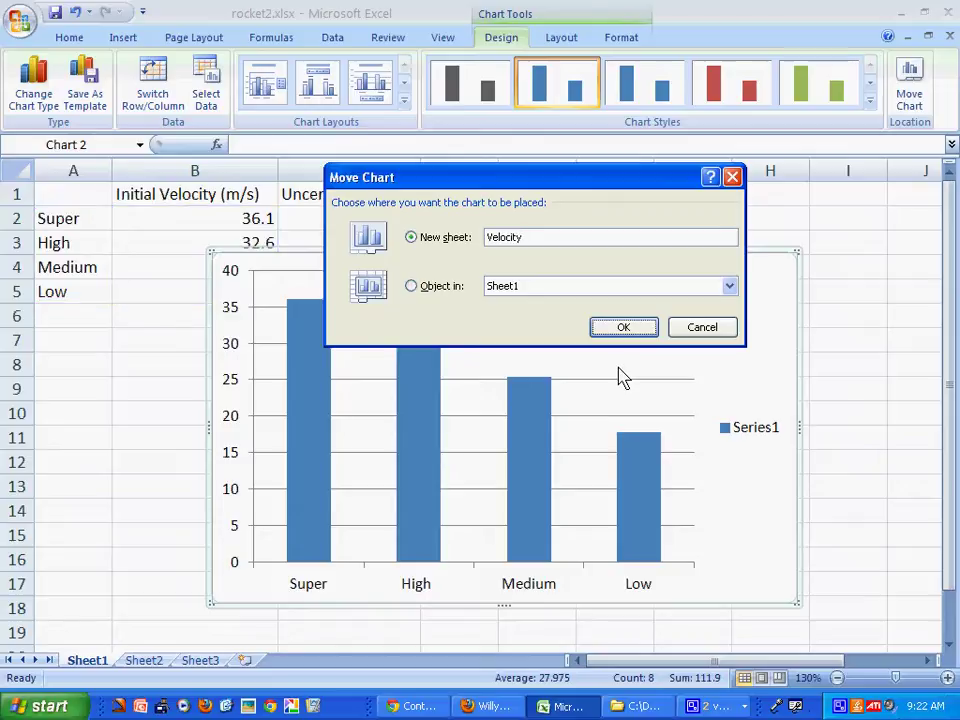
key("Return")
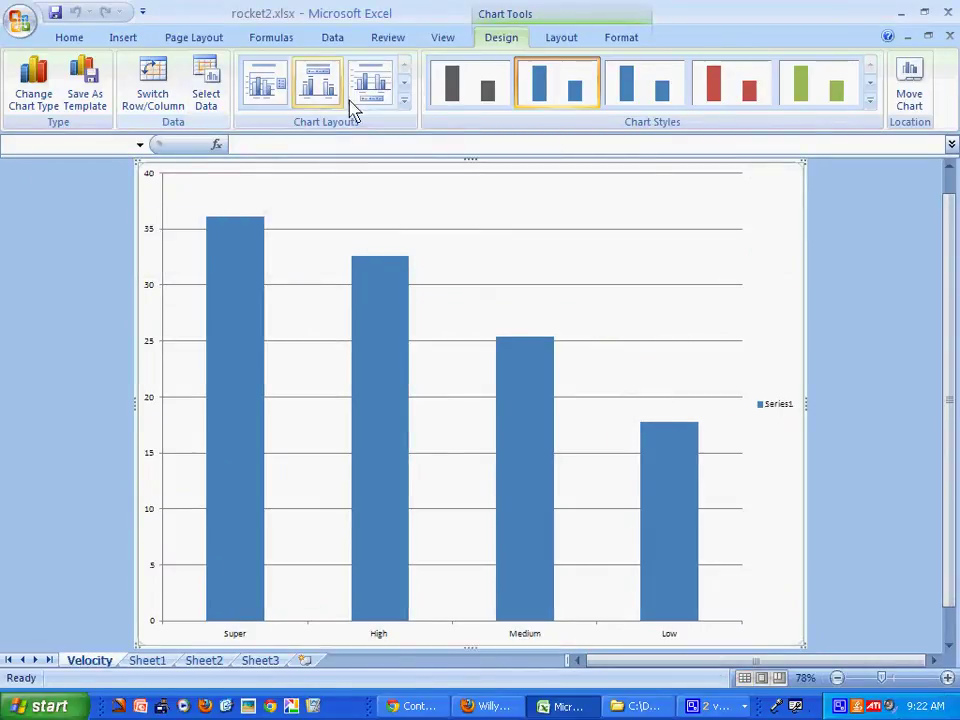
- Add a placeholder chart title above the chart
left_click(563, 40)
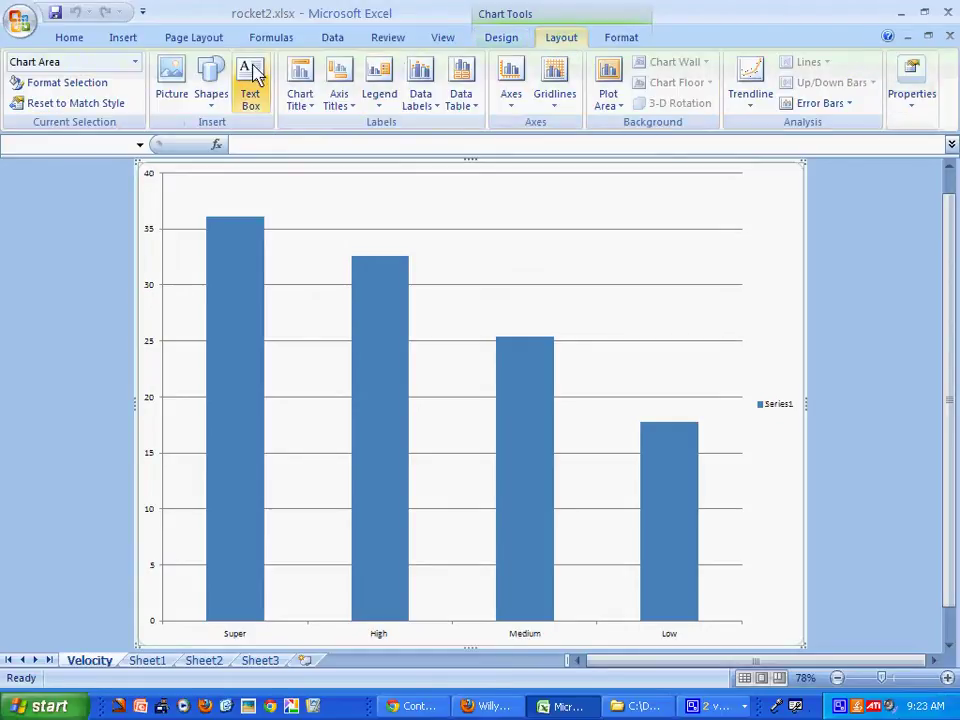
left_click(298, 80)
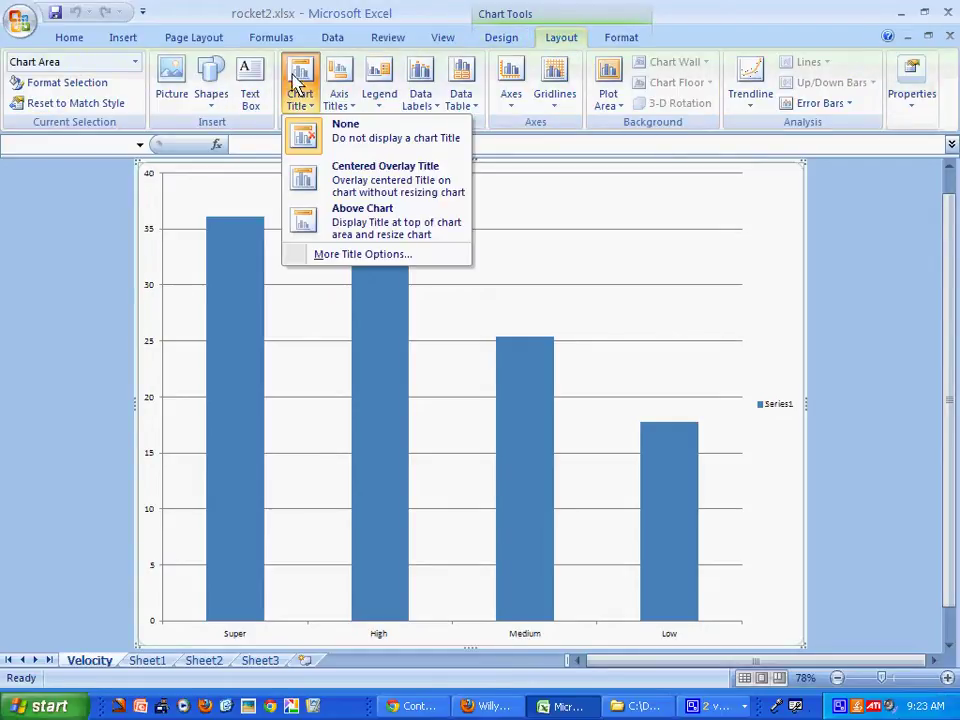
left_click(326, 222)
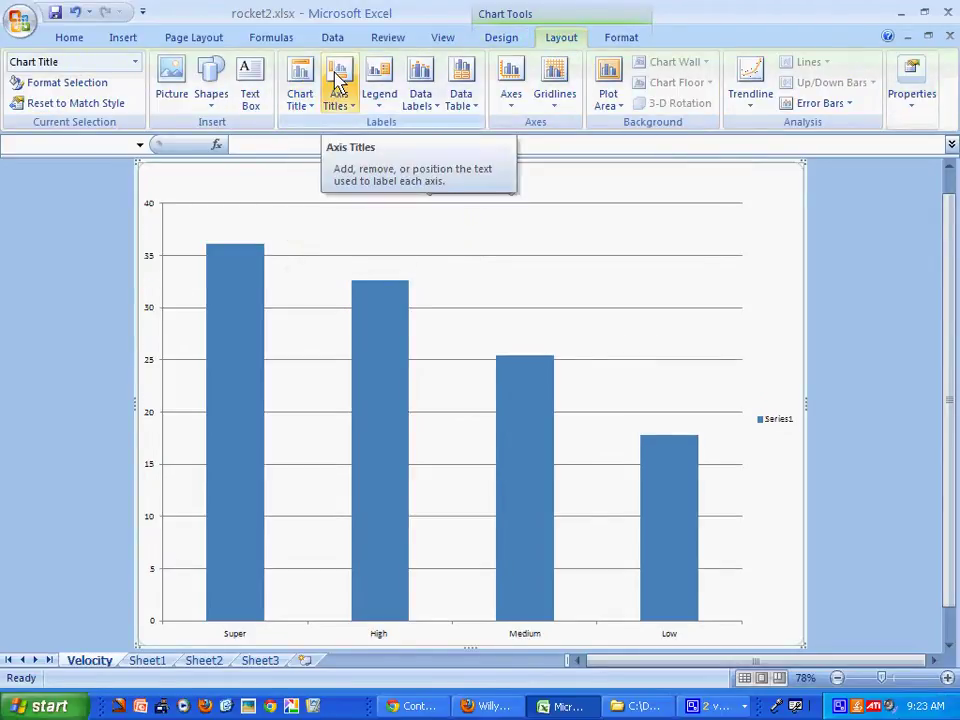
- Add a rotated vertical axis title and a horizontal axis title below the axis
left_click(339, 85)
mouse_move(410, 147)
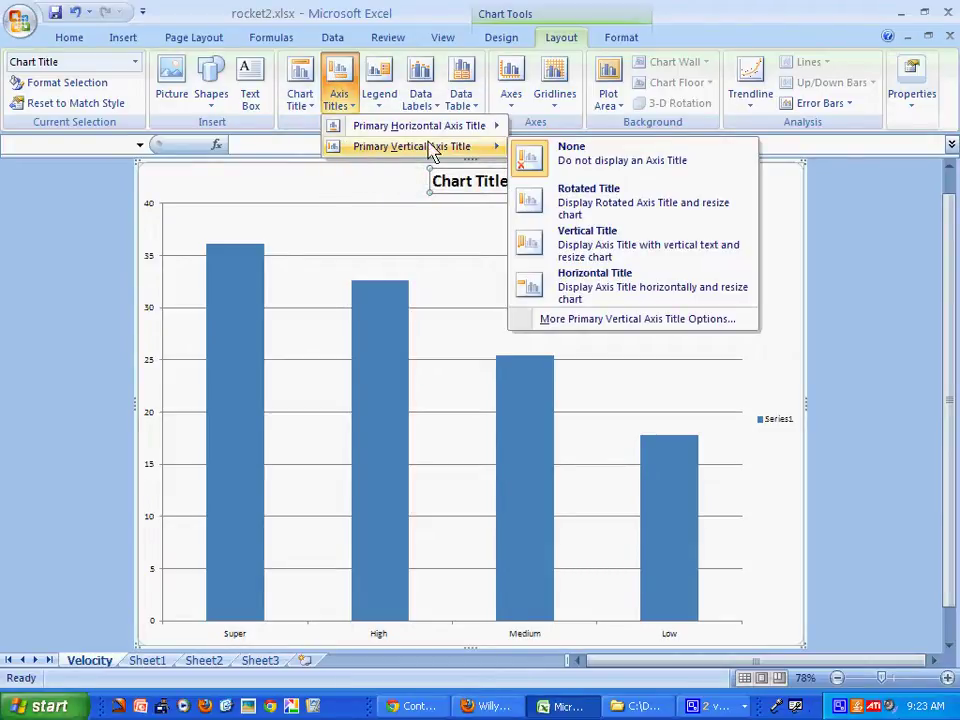
left_click(534, 218)
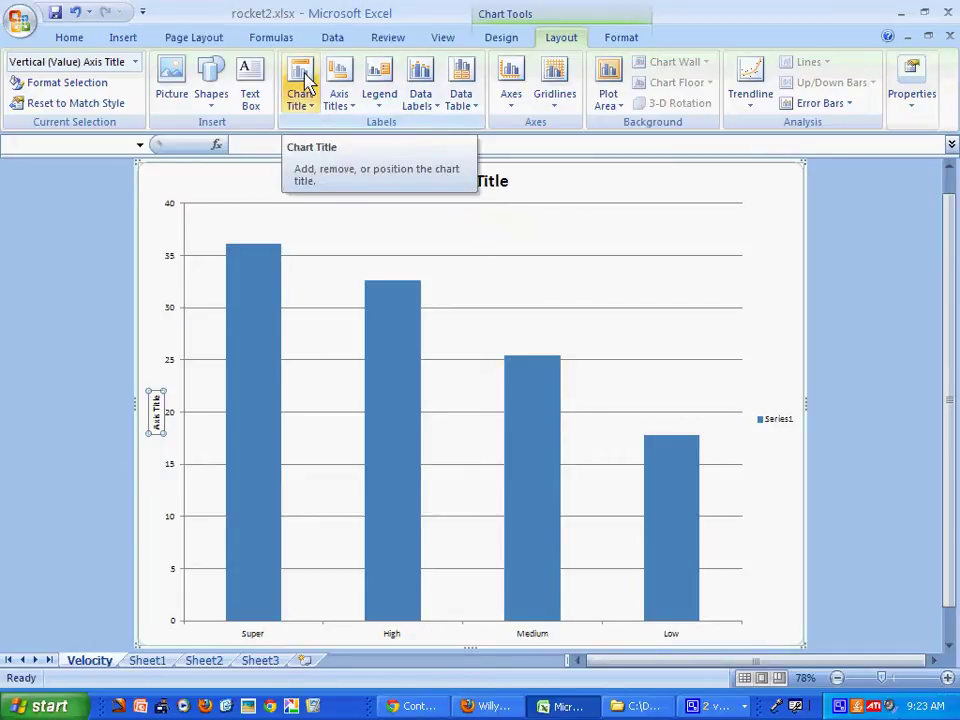
left_click(337, 80)
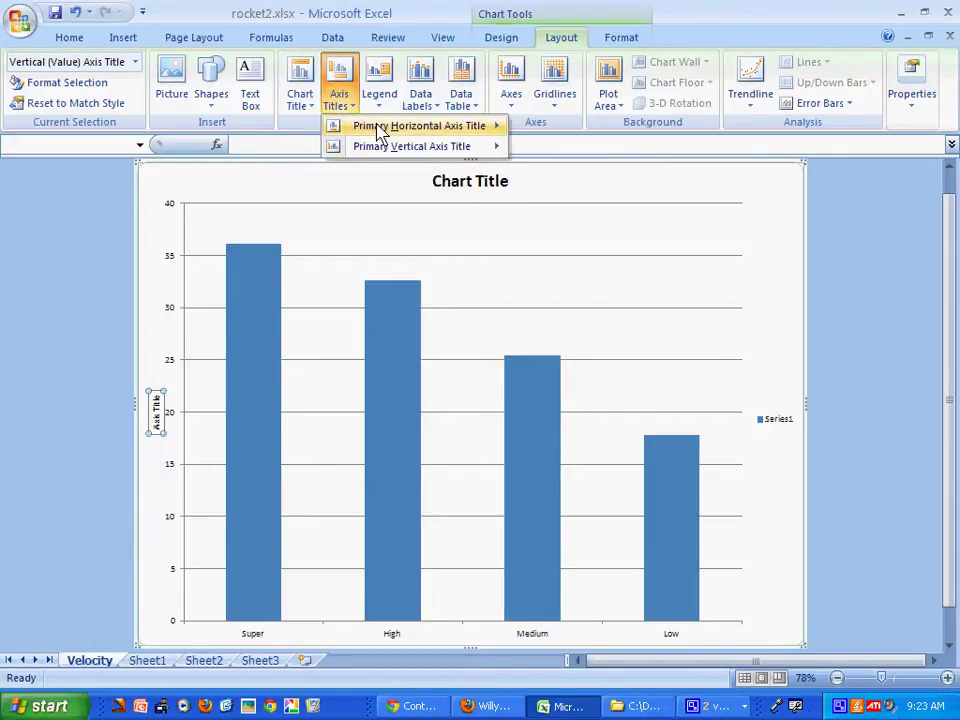
mouse_move(381, 127)
left_click(622, 190)
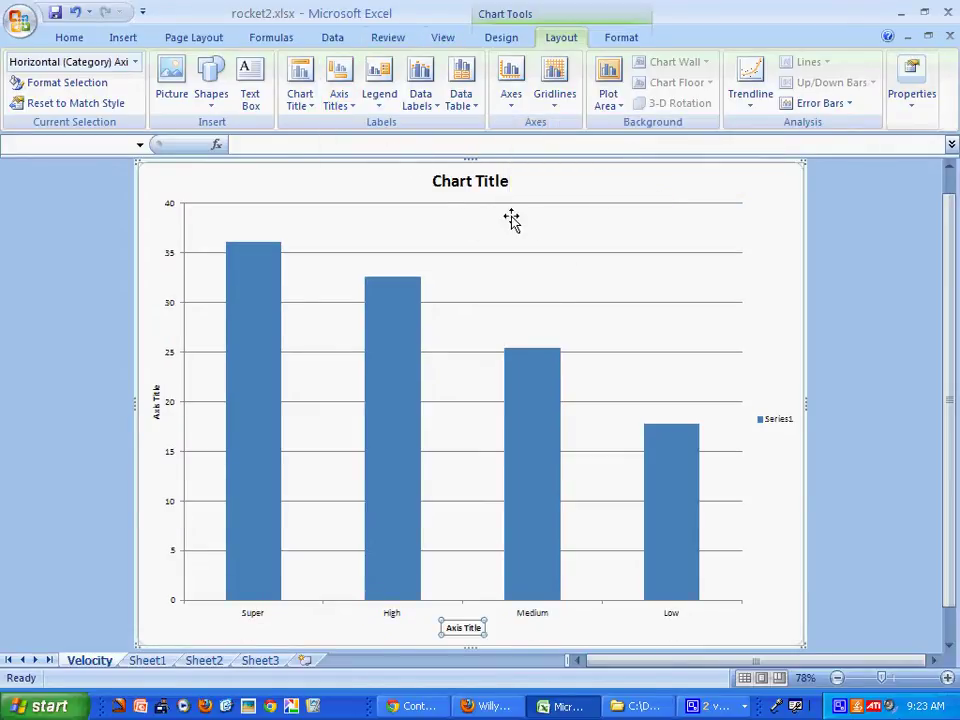
- Replace the chart title placeholder with 'Launch Velocity vs Thrust Washer Size'
left_click(489, 182)
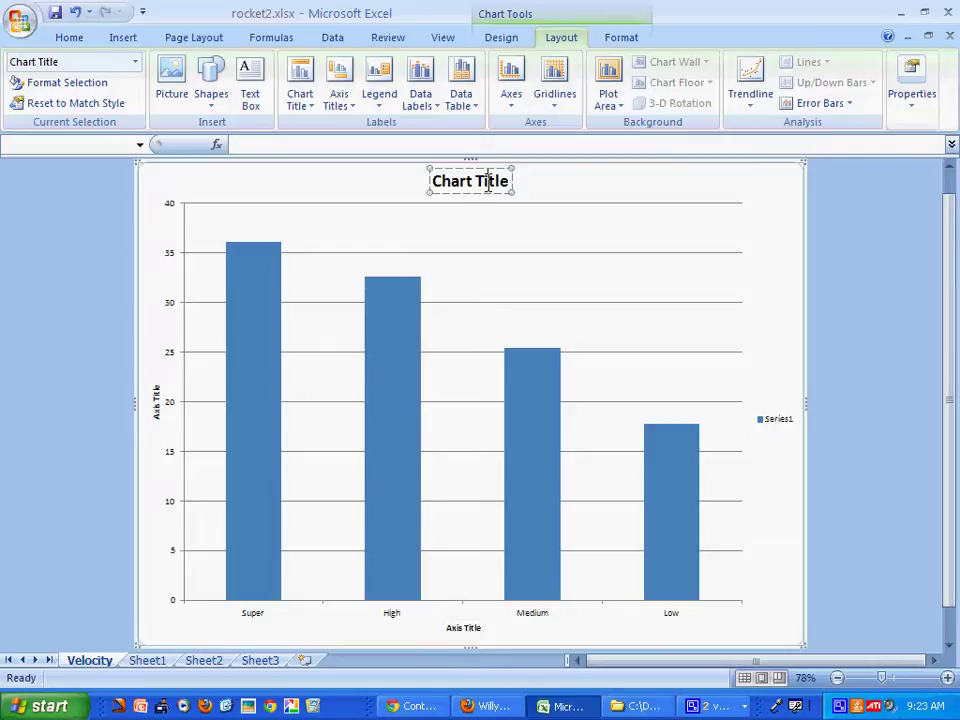
triple_click(490, 188)
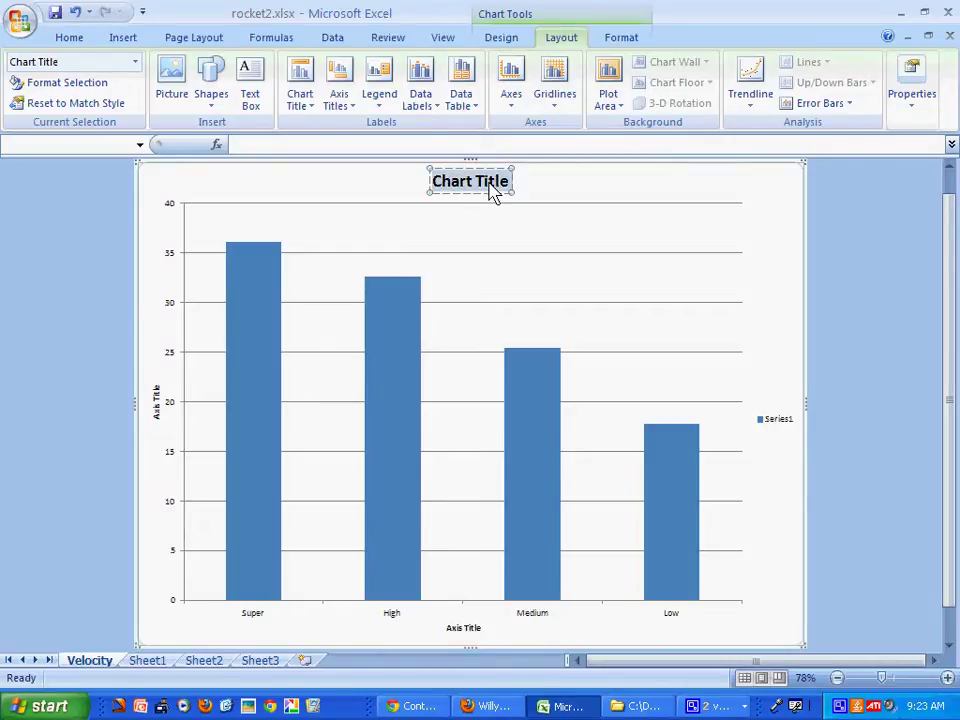
type("Lau")
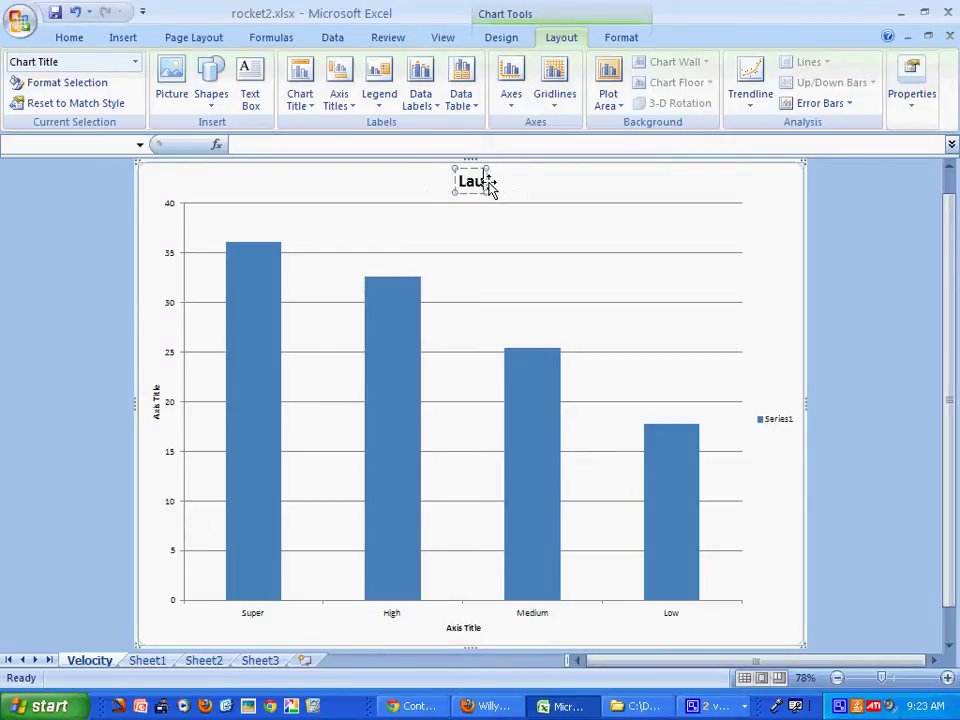
type("nch Velocity")
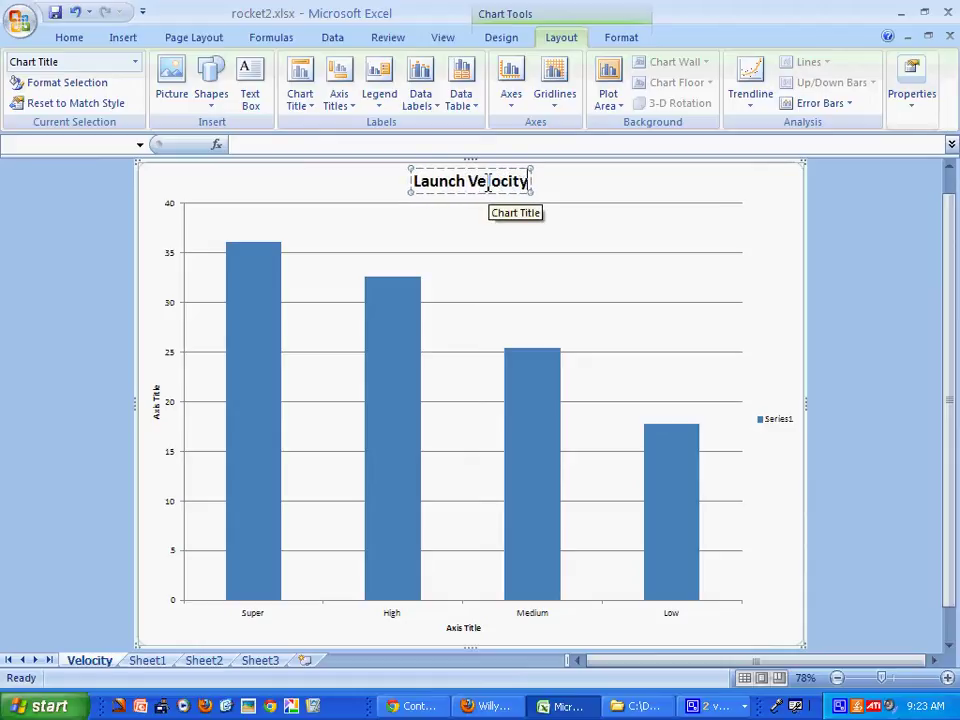
type(" vs Thrust Washer Size")
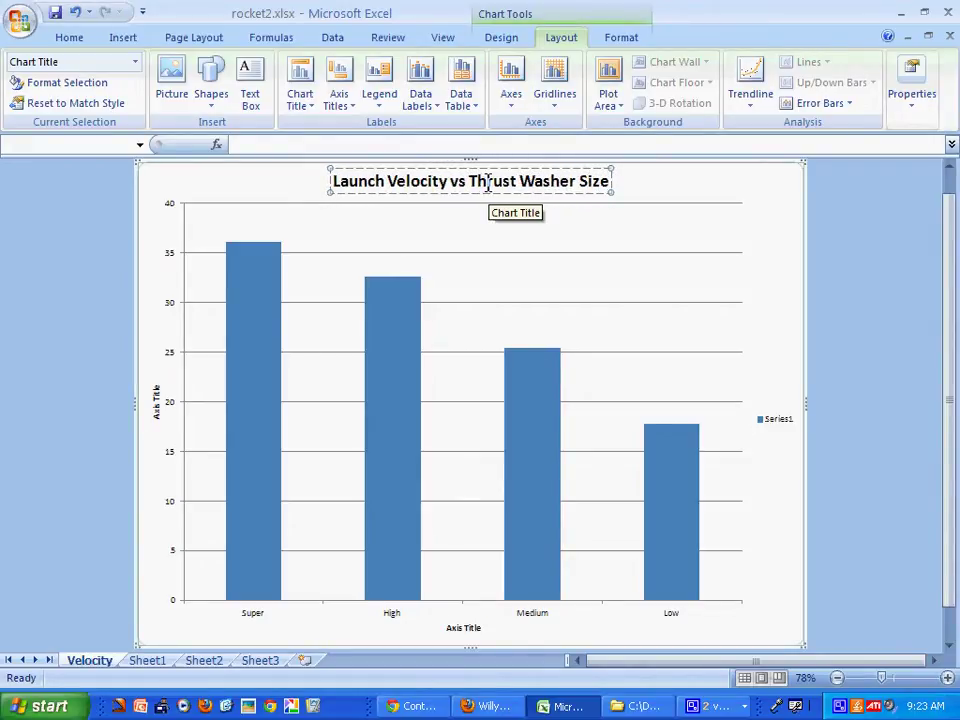
left_click(156, 410)
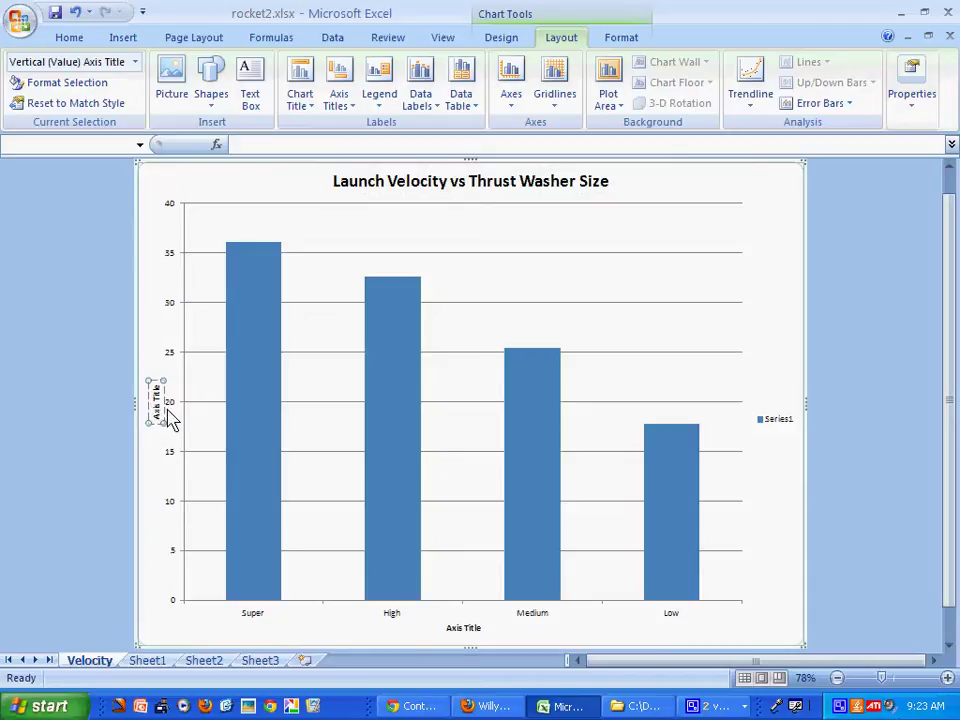
- Title the vertical axis 'Launch Velocity (m/s)' and the horizontal axis 'Thrust Washer size'
type("Launch Velocity (m/s)")
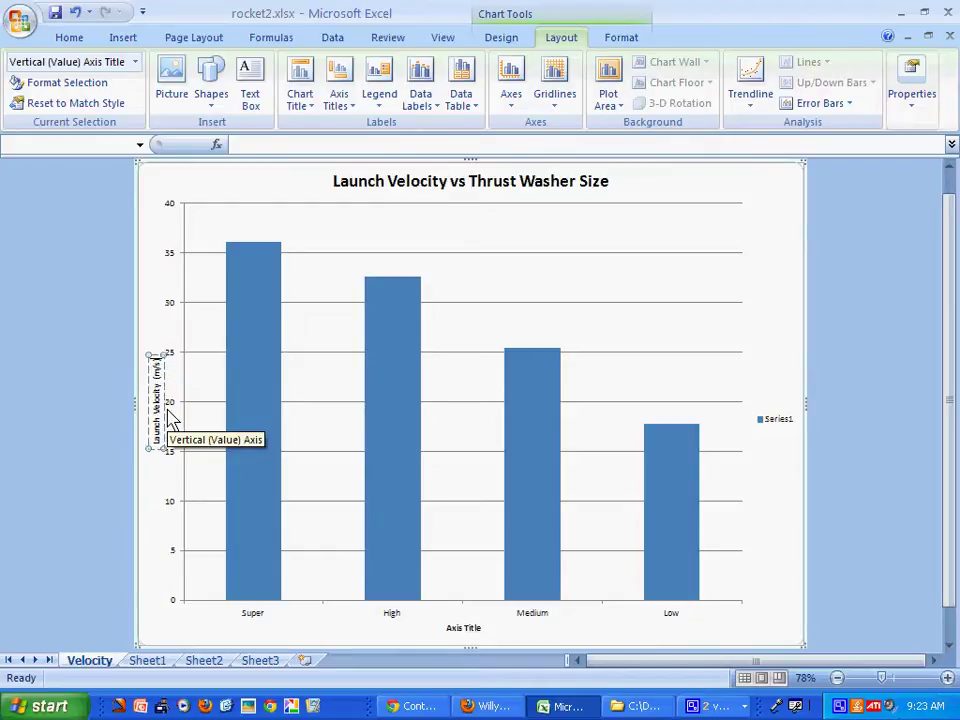
left_click(466, 630)
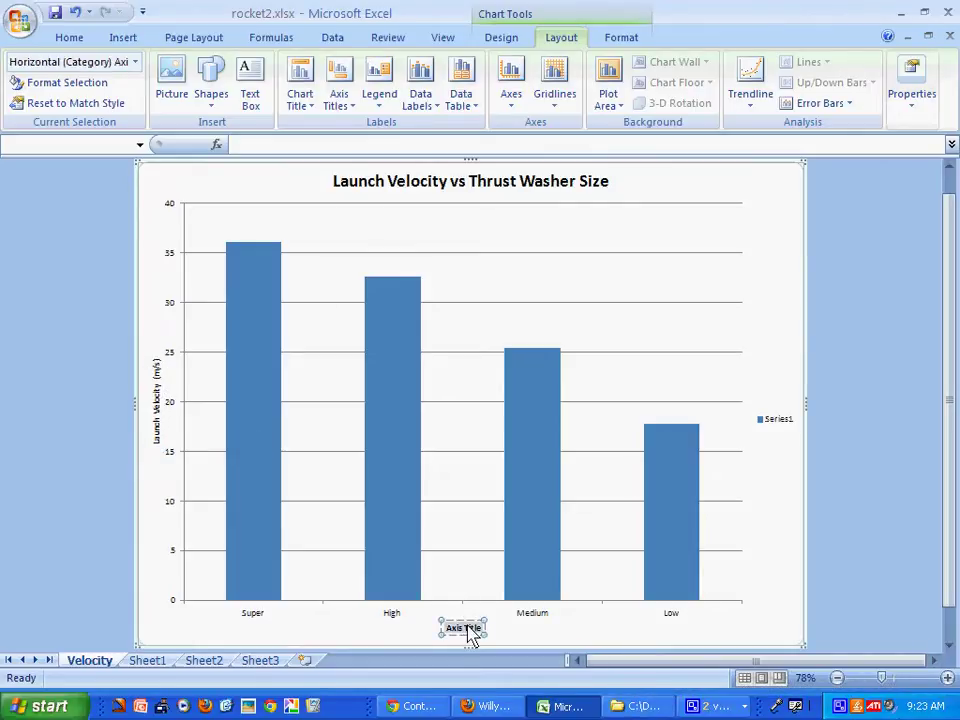
triple_click(466, 628)
type("Thrust Washer size")
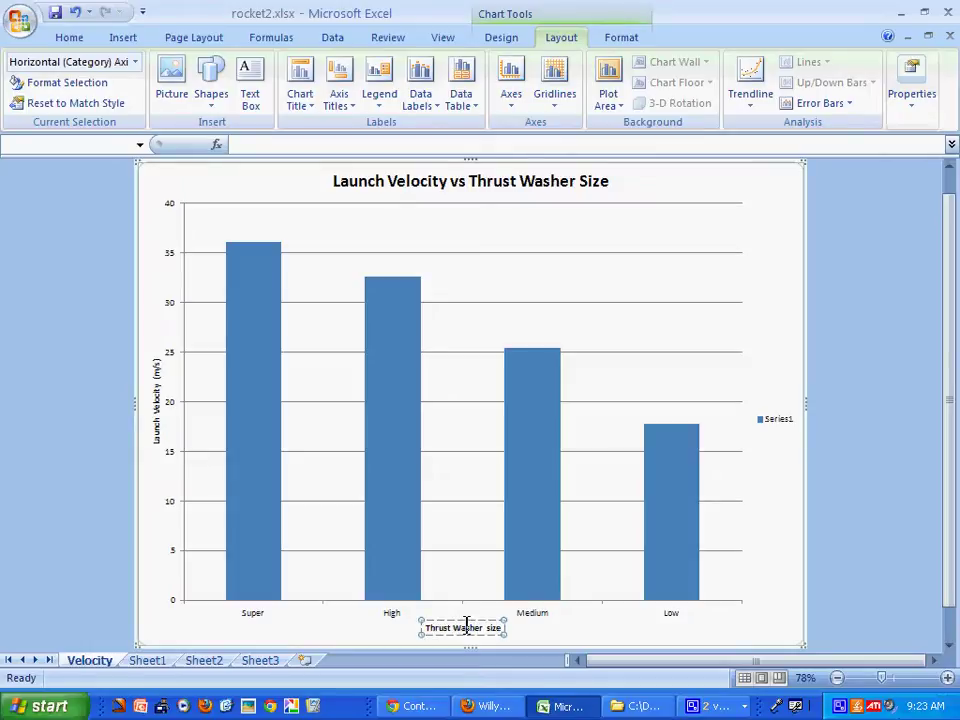
left_click(583, 628)
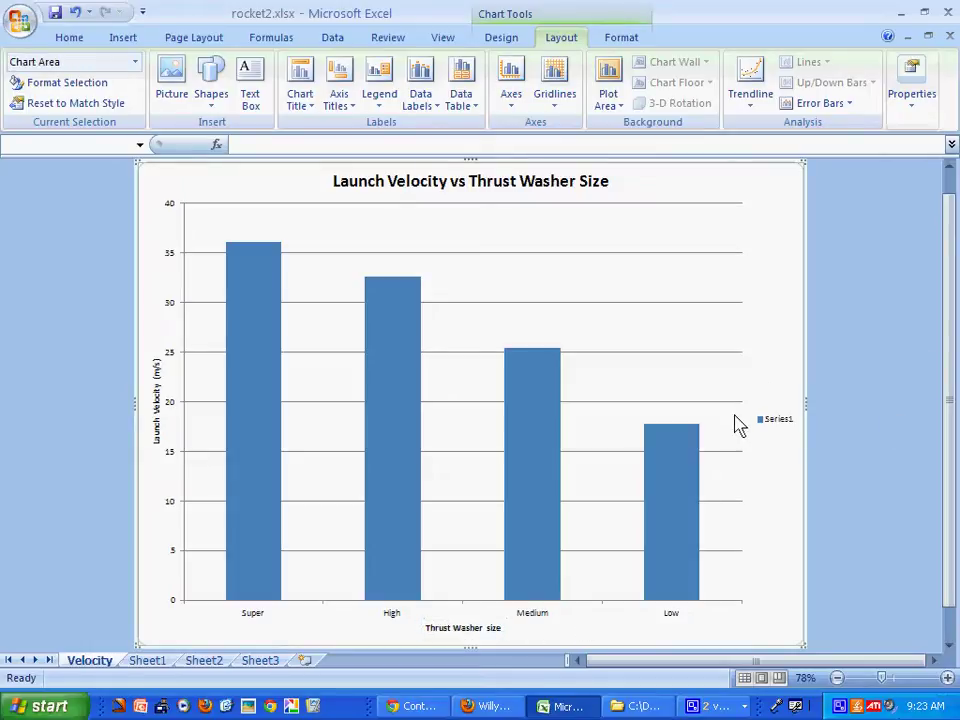
- Delete the Series1 legend from the chart
left_click(785, 422)
left_click(790, 420)
key("Delete")
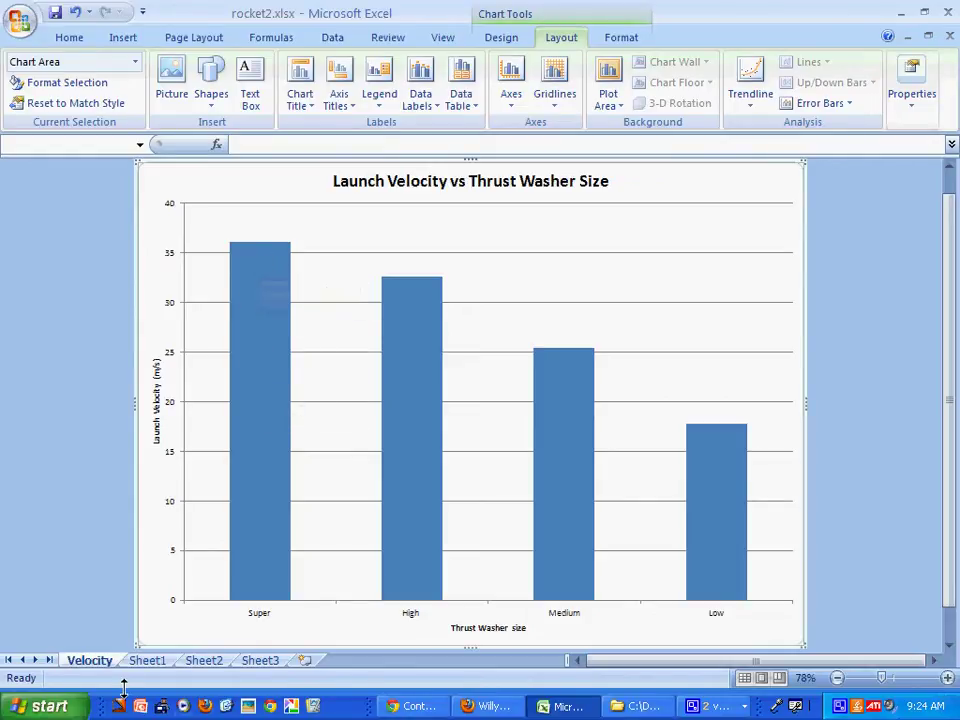
- Rename the Sheet1 worksheet to Calculations
right_click(152, 662)
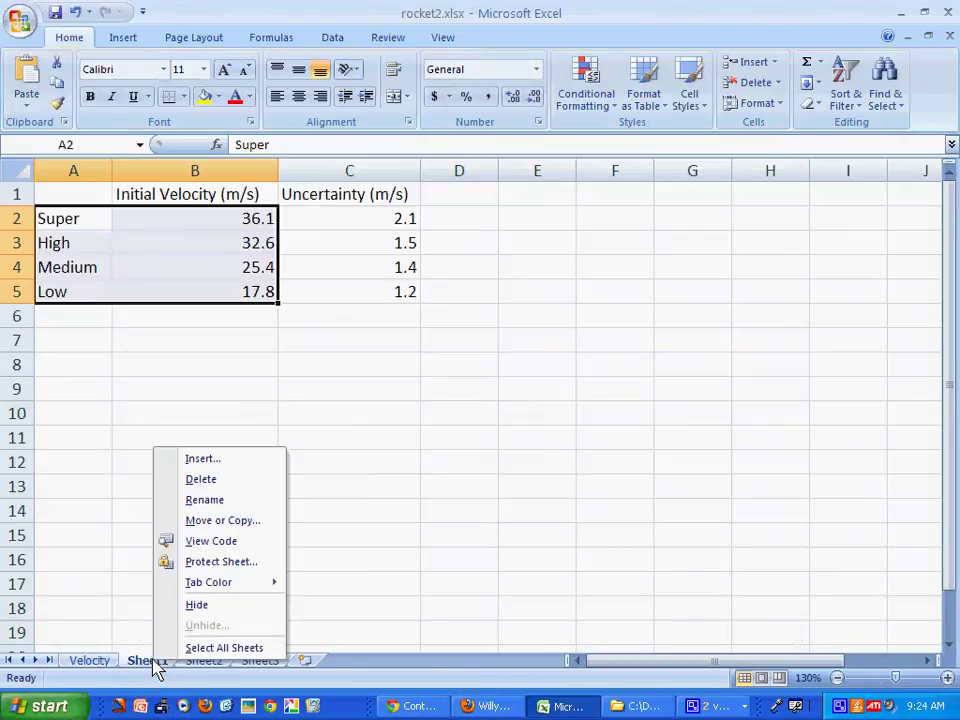
left_click(236, 500)
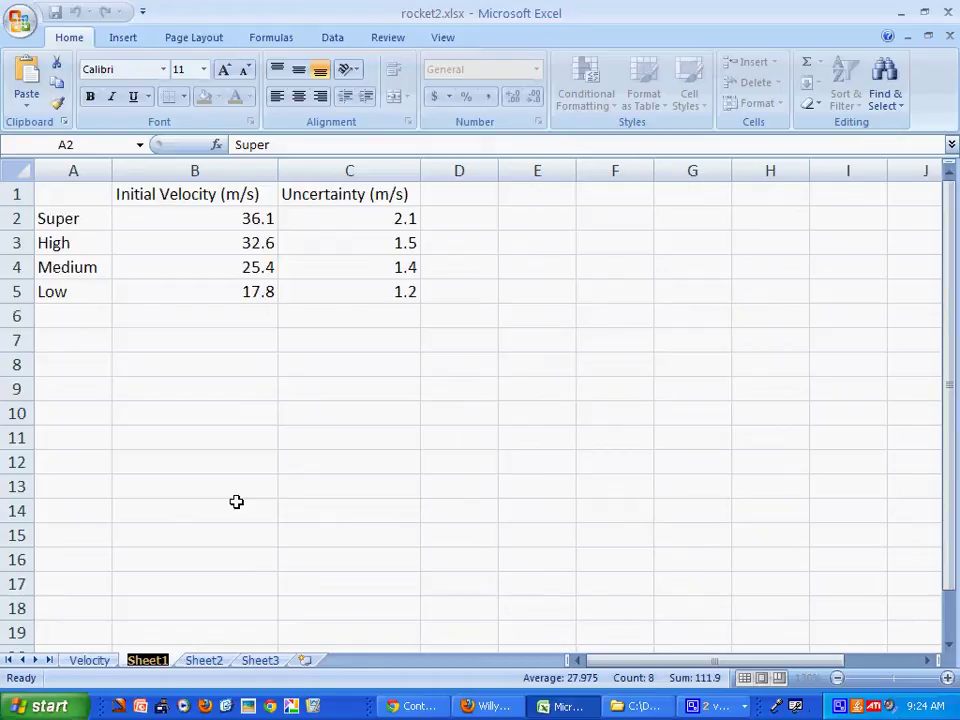
type("Calculations")
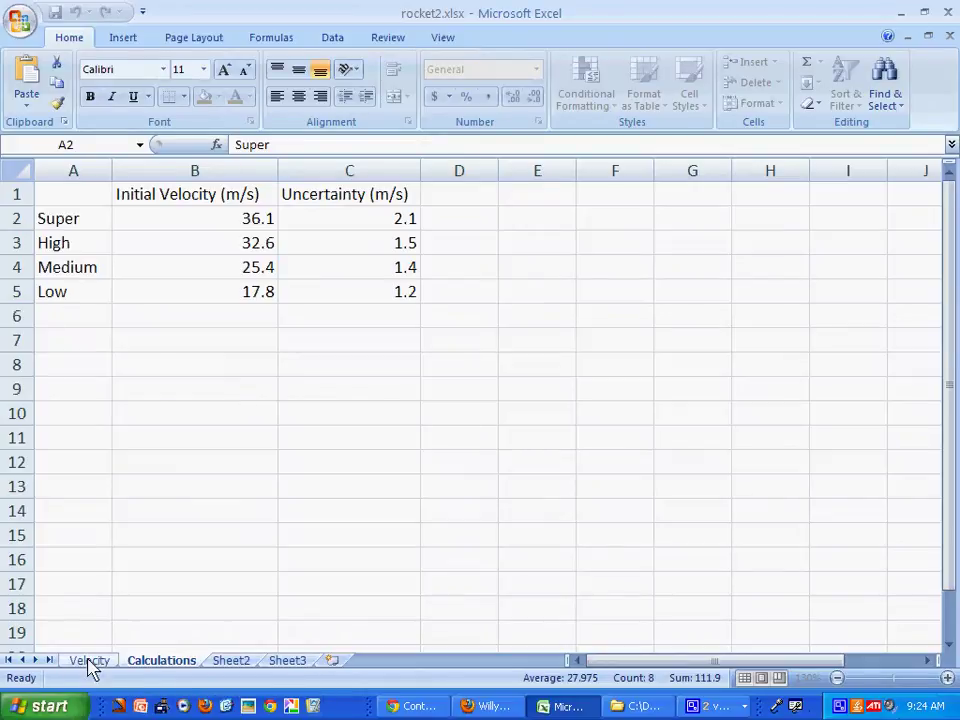
left_click(90, 664)
- Add default fixed 5.0 error bars to the velocity series and open their formatting options
left_click(259, 484)
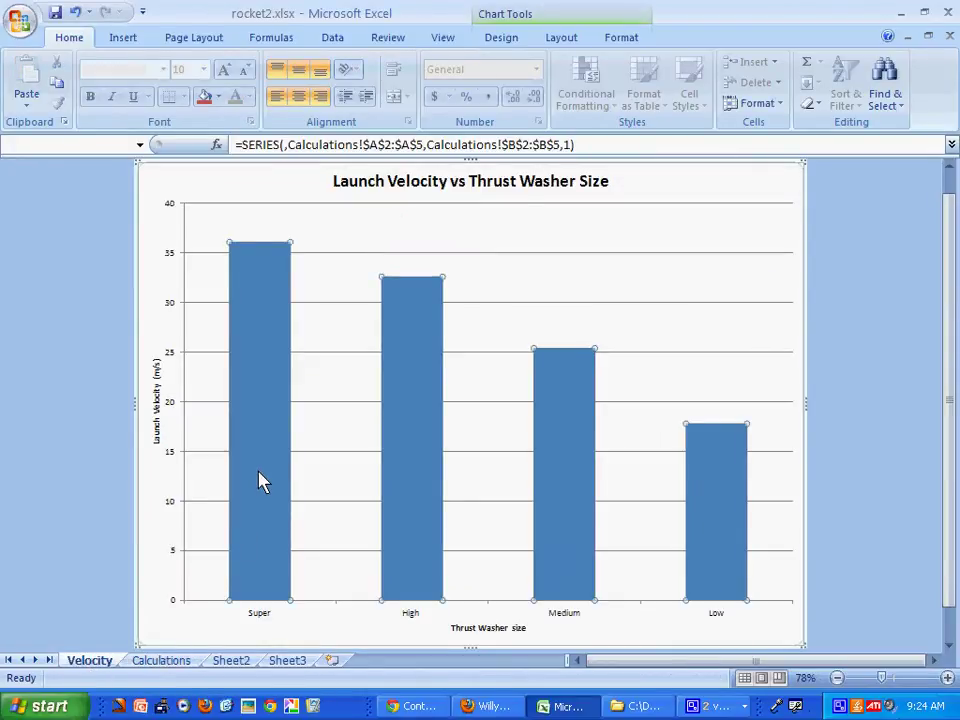
left_click(561, 40)
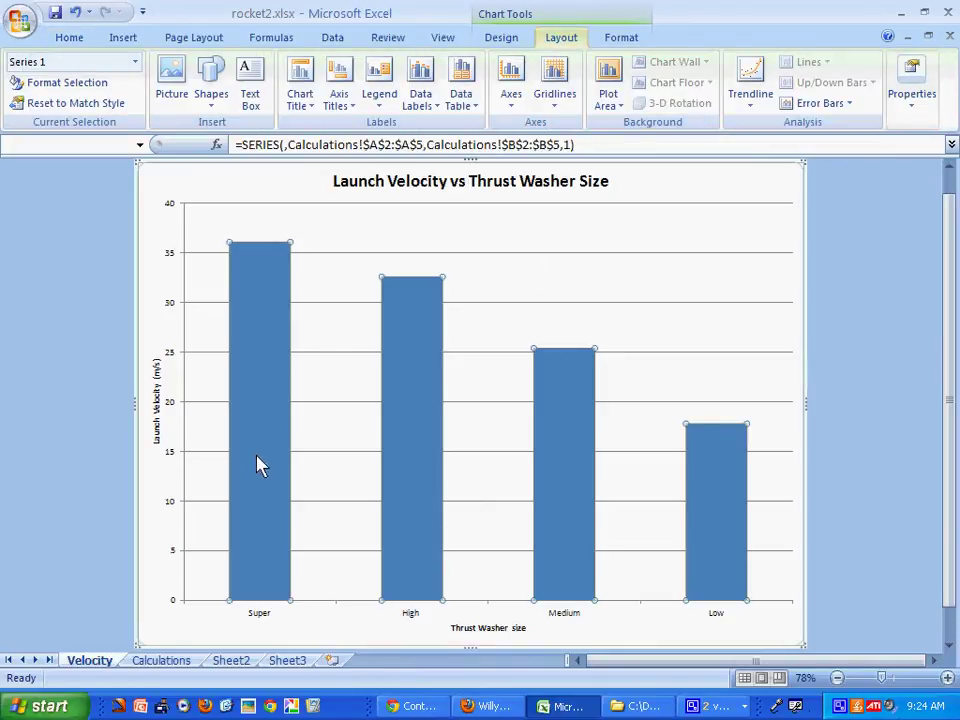
left_click(822, 106)
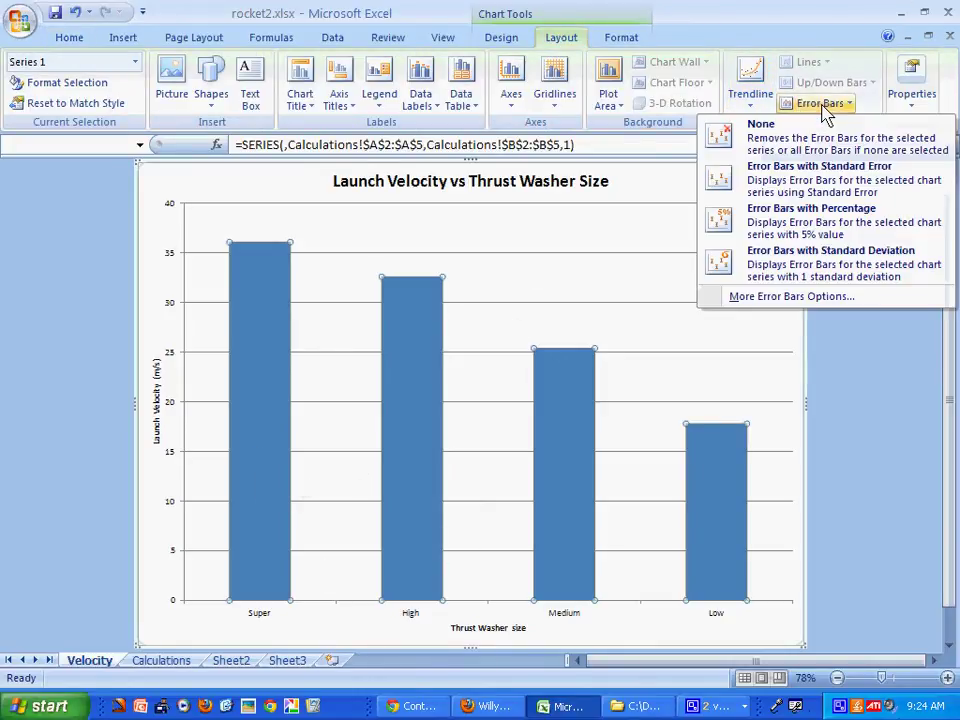
left_click(792, 298)
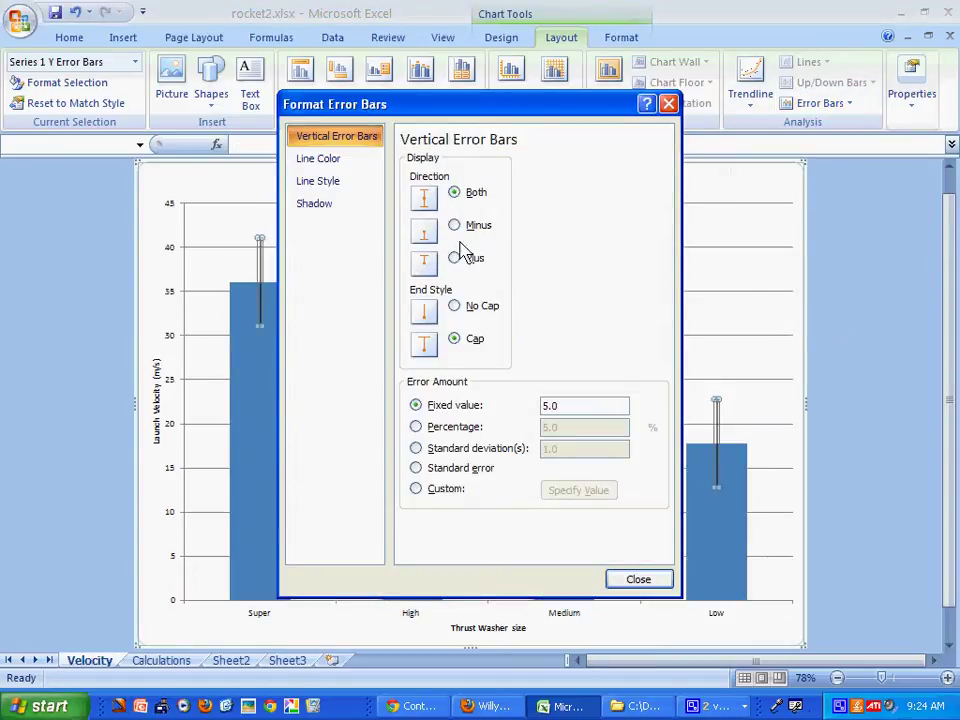
left_click(455, 192)
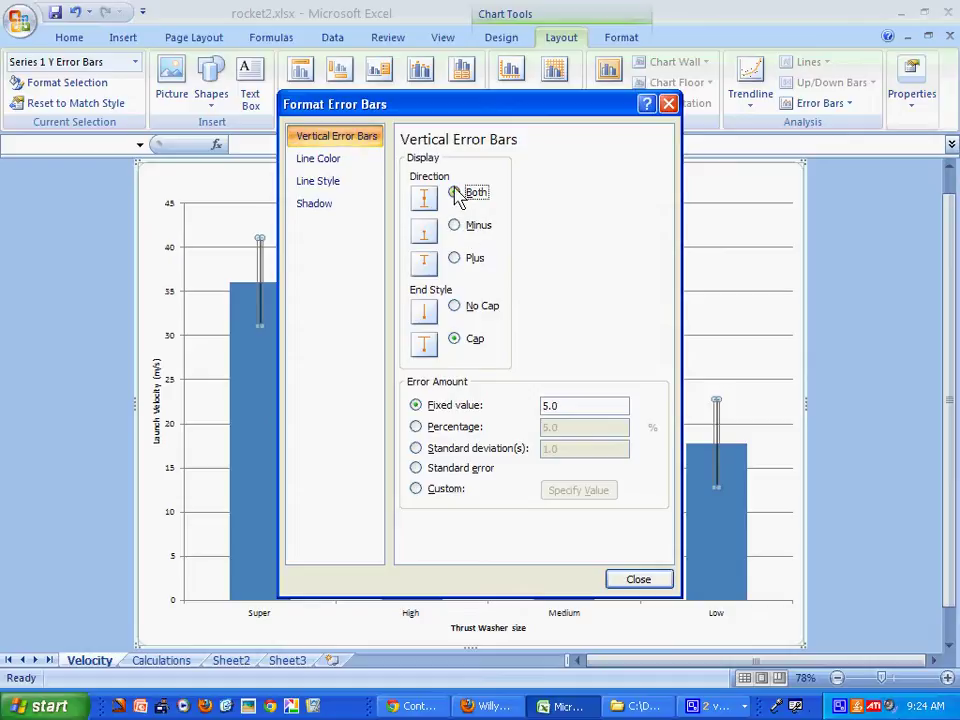
- Make the error amount custom with positive error values from Calculations C2:C5
left_click(417, 490)
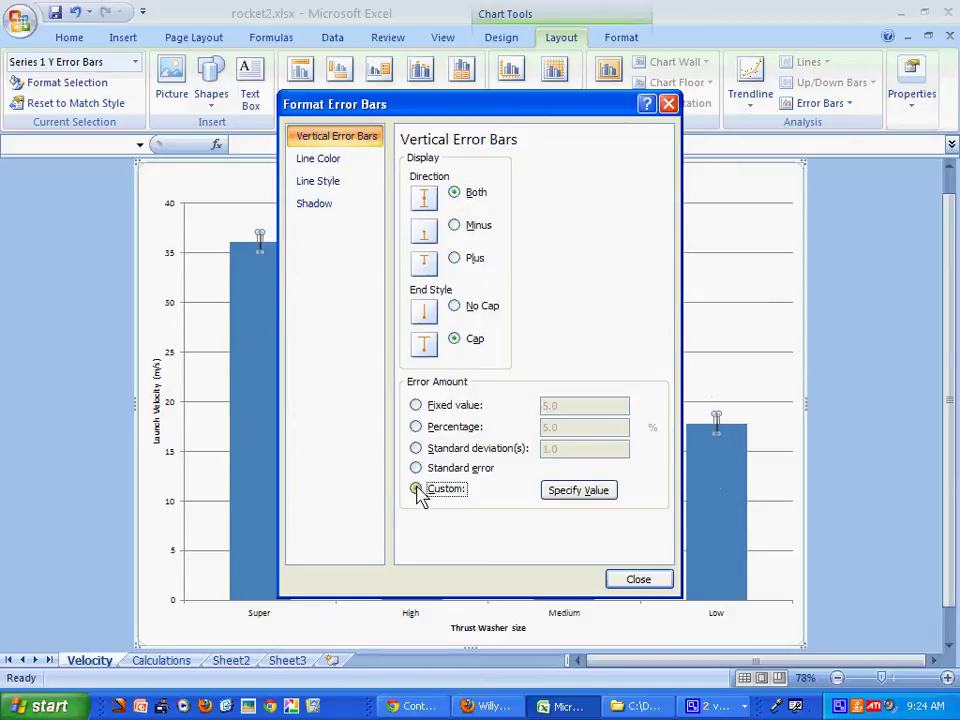
left_click(564, 492)
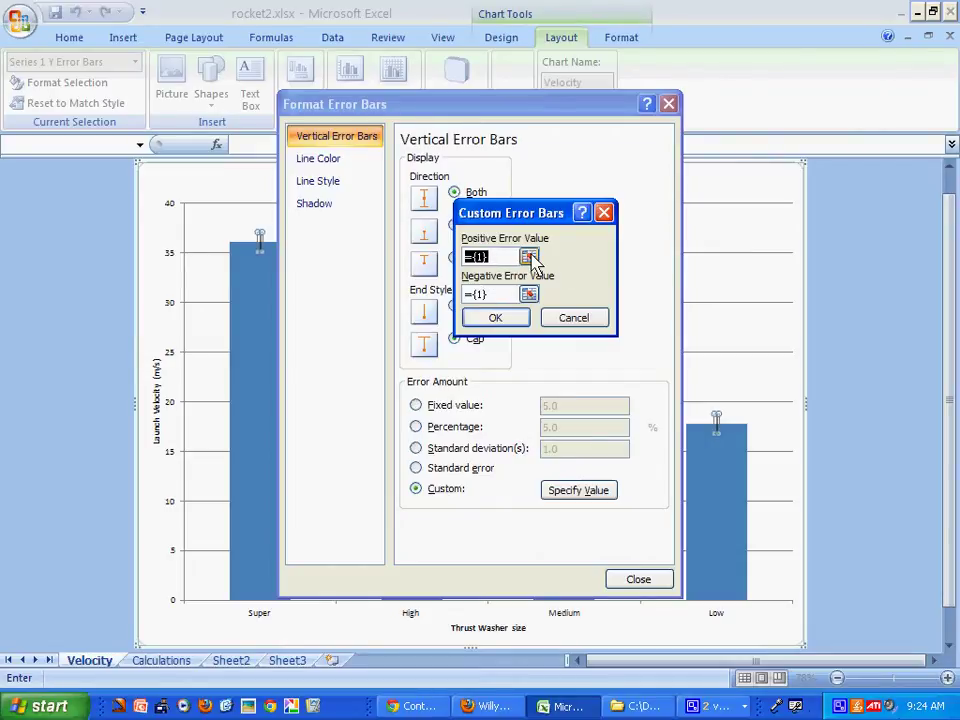
left_click(528, 257)
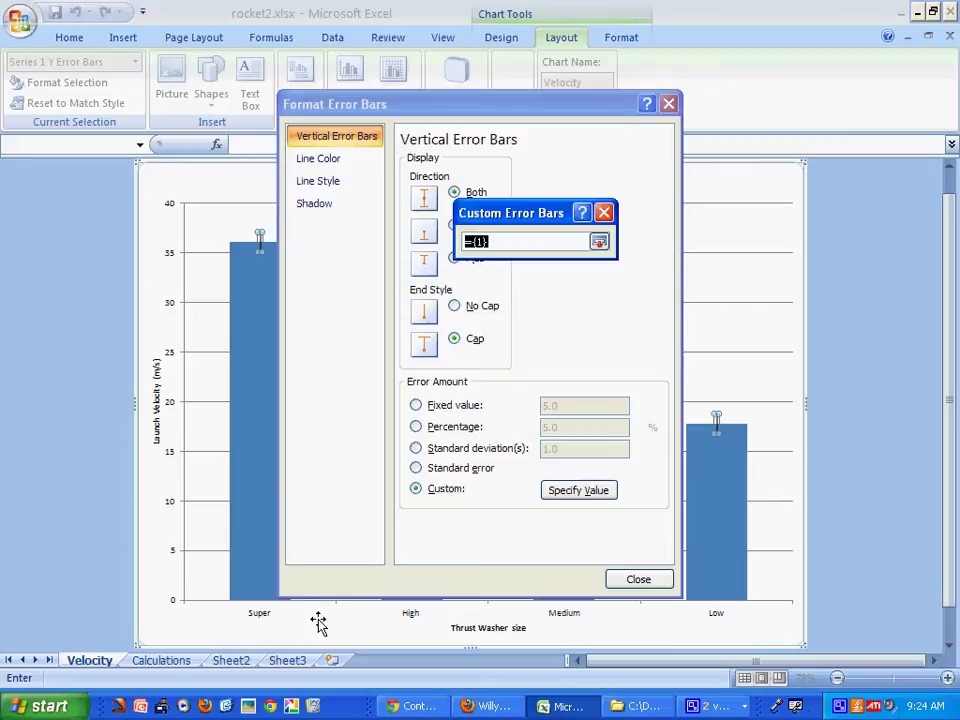
left_click(161, 661)
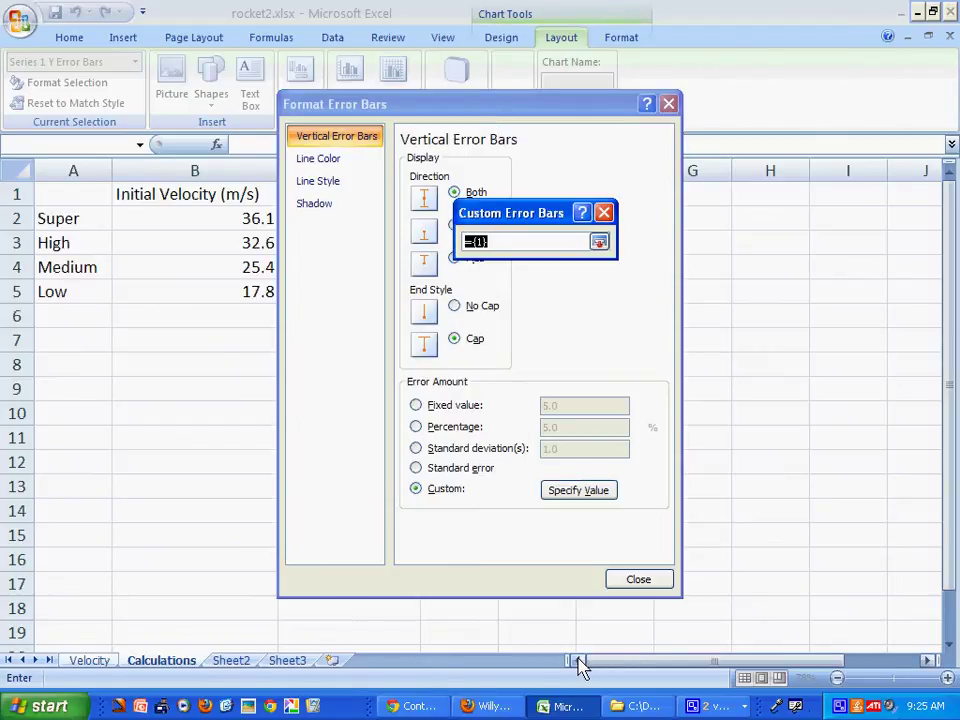
left_click_drag(607, 668, 669, 671)
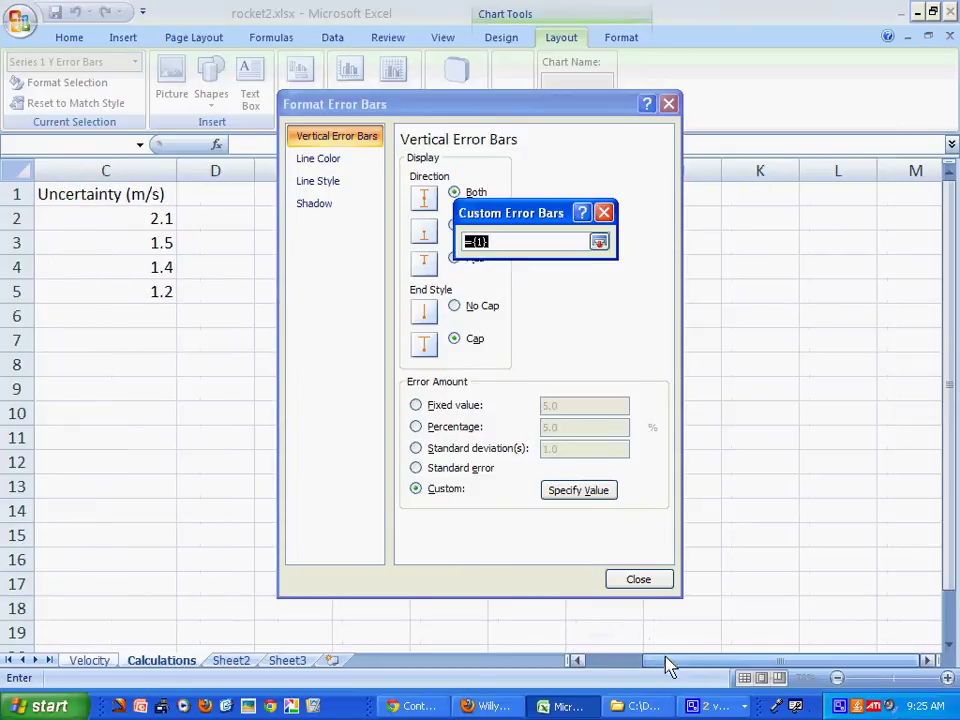
left_click_drag(137, 217, 139, 279)
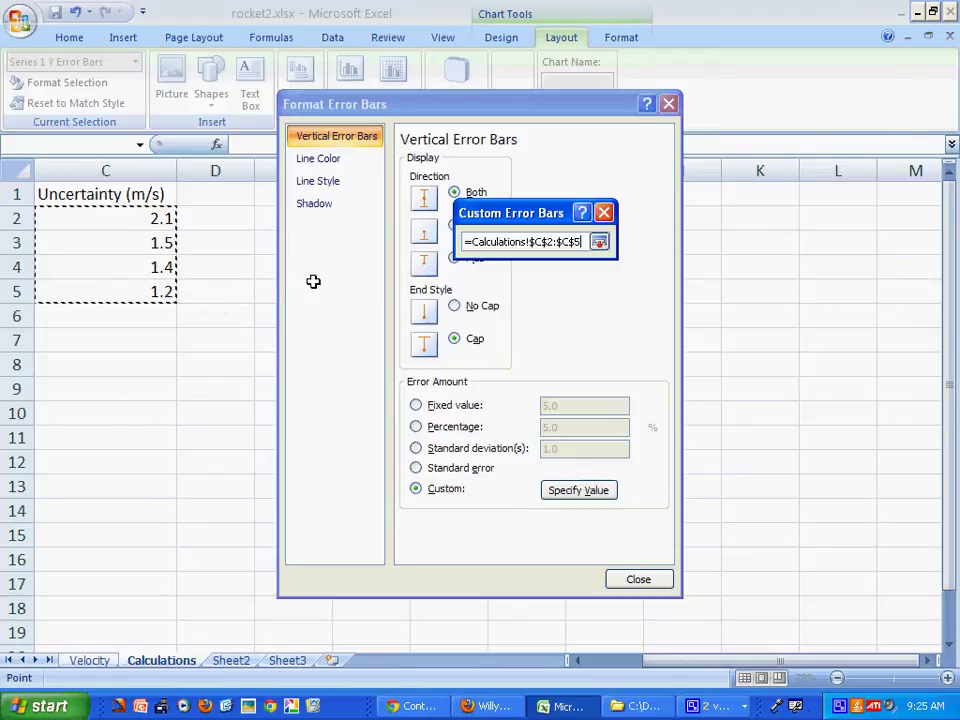
left_click(599, 241)
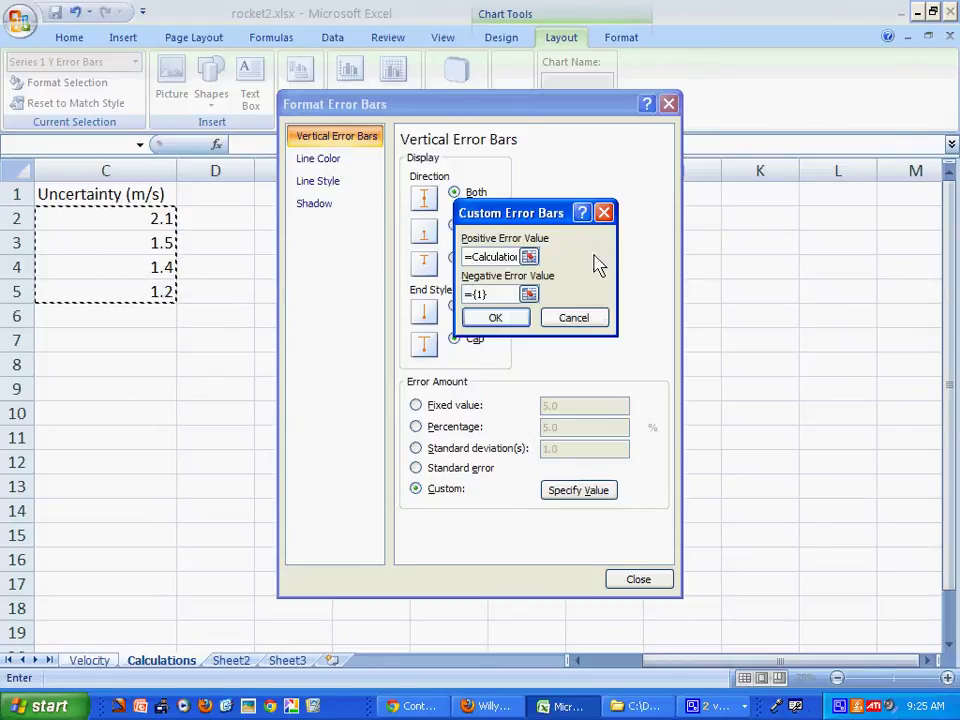
- Set the negative error values to Calculations C2:C5 too and confirm
left_click(530, 295)
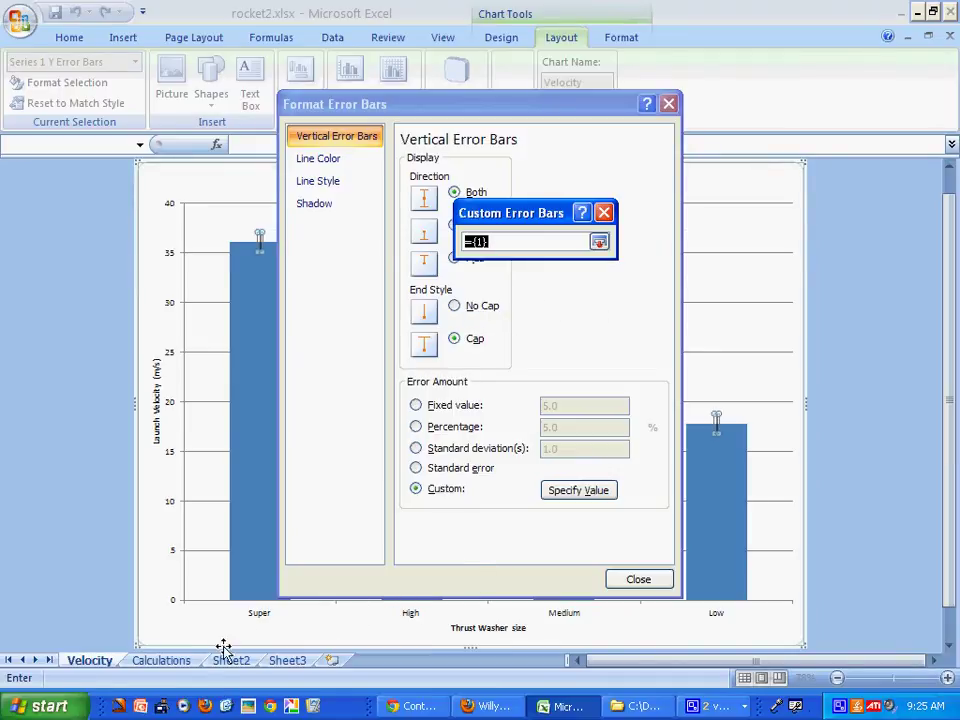
left_click(160, 662)
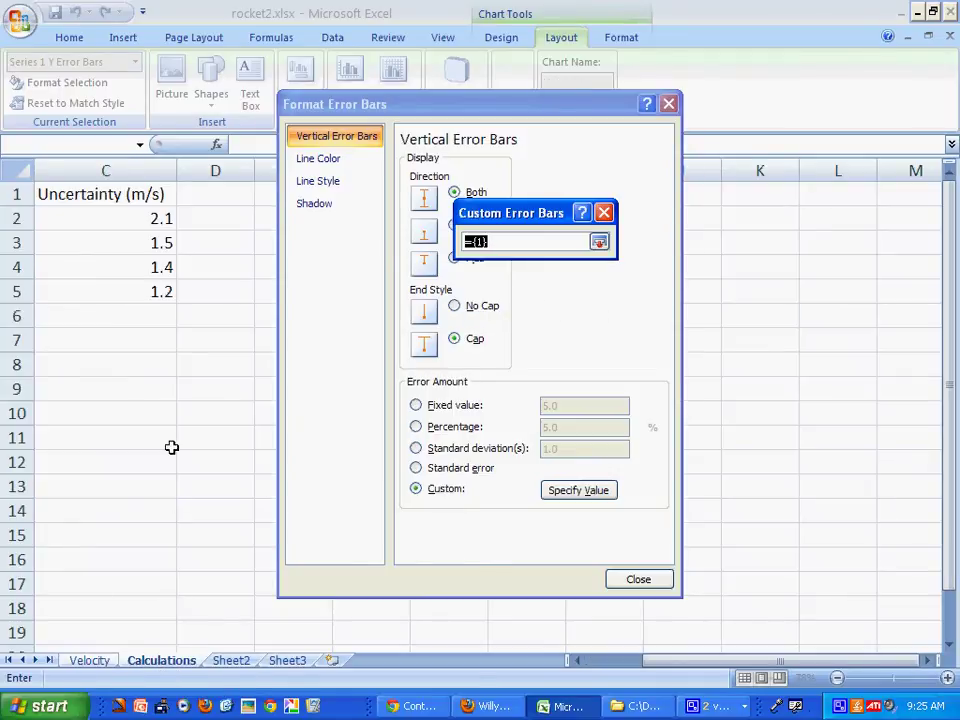
left_click_drag(150, 218, 152, 294)
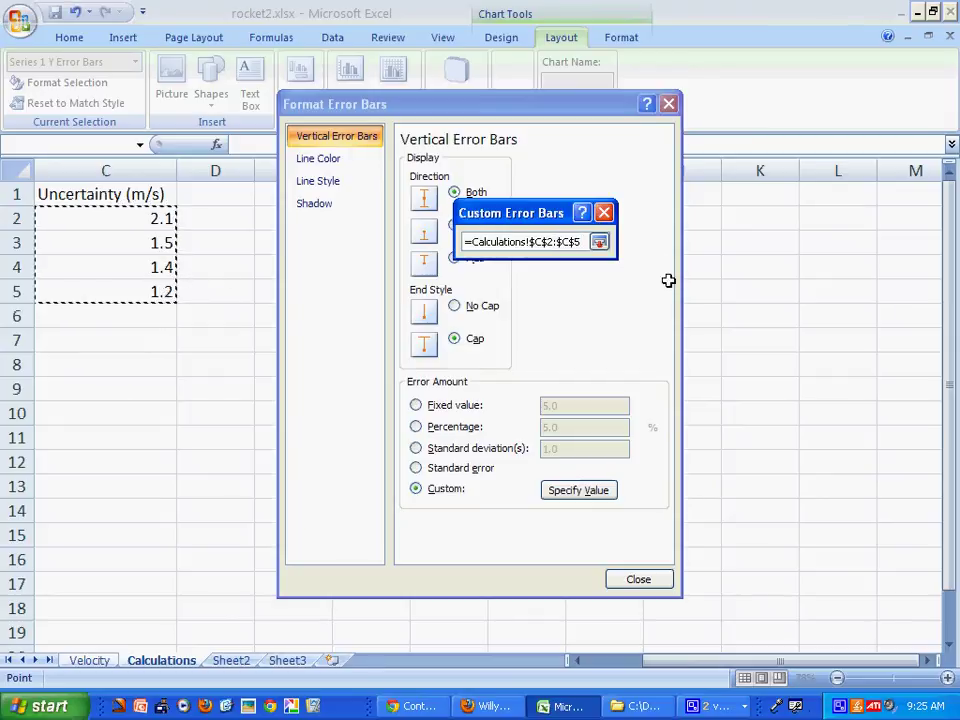
left_click(600, 243)
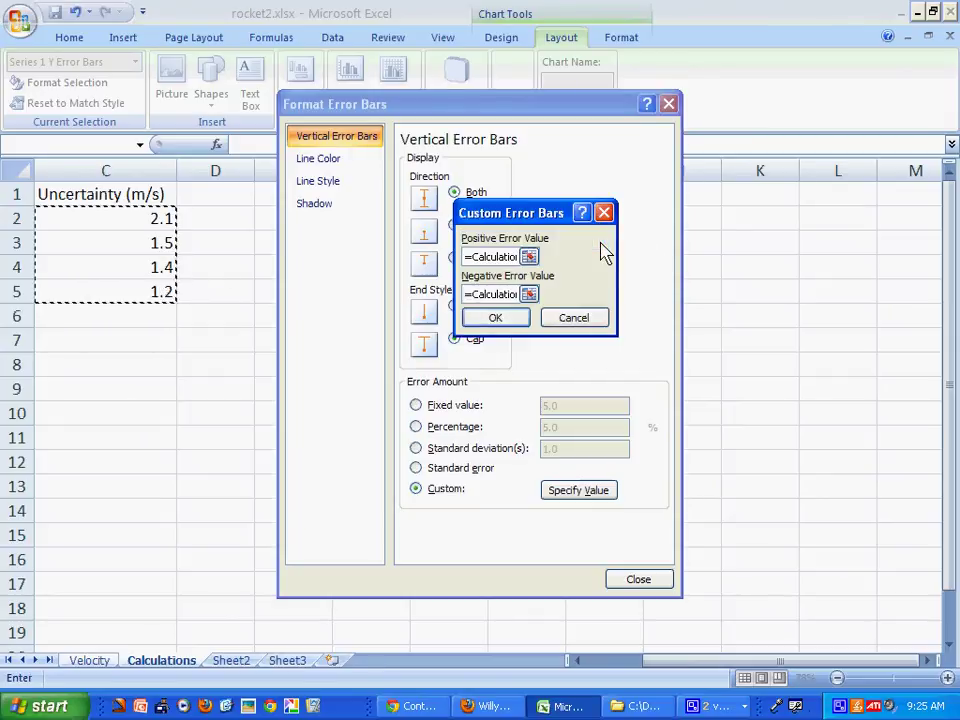
left_click(497, 320)
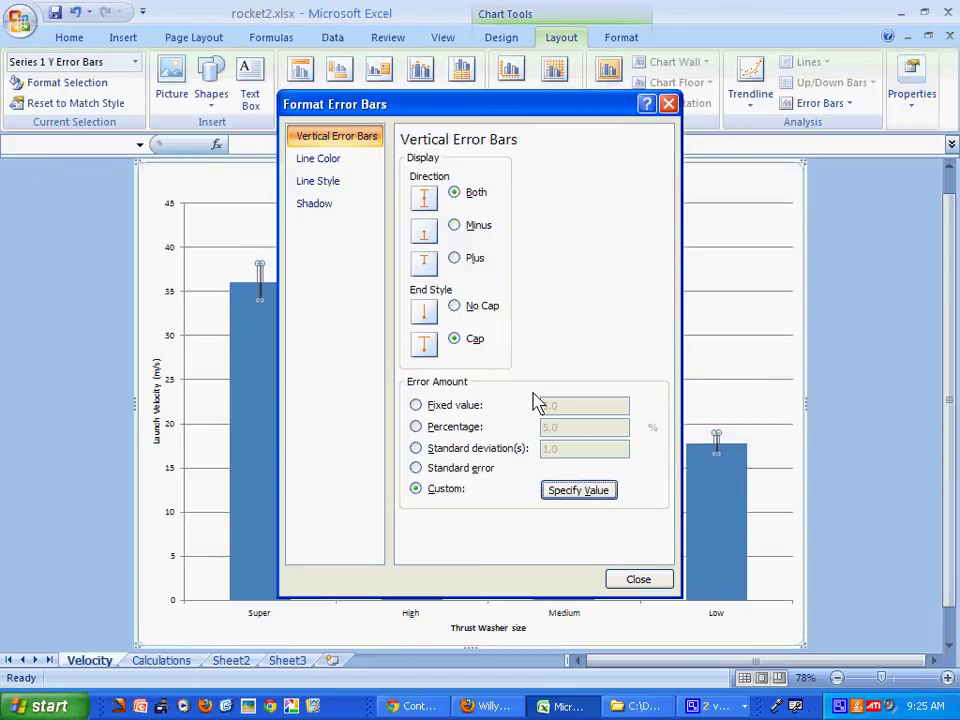
- Close Format Error Bars and review the Calculations and Velocity sheets
left_click(641, 580)
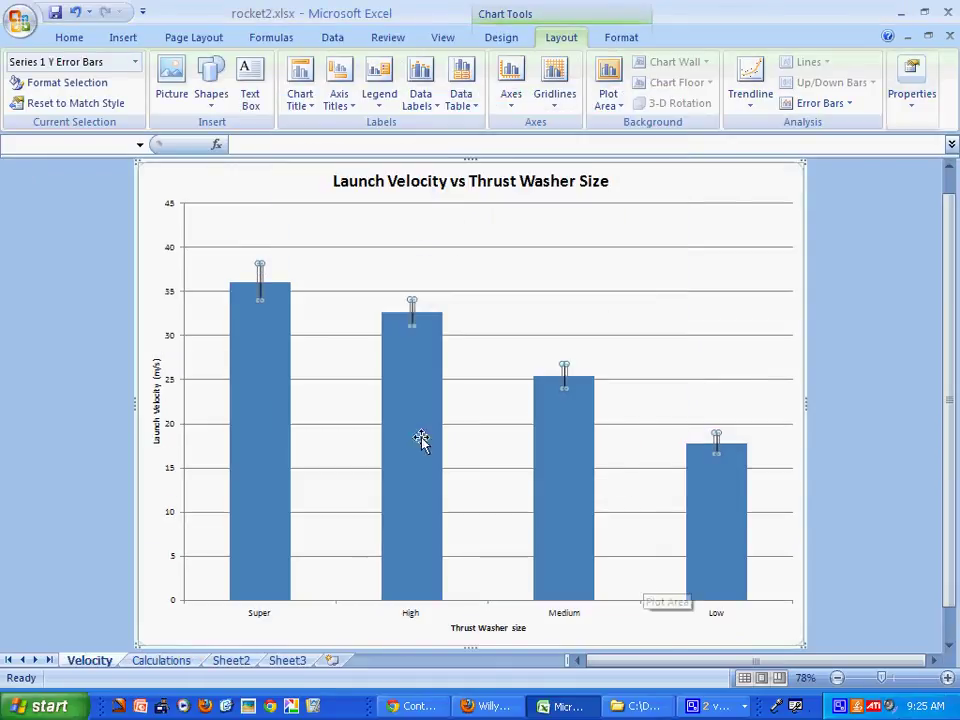
left_click(761, 289)
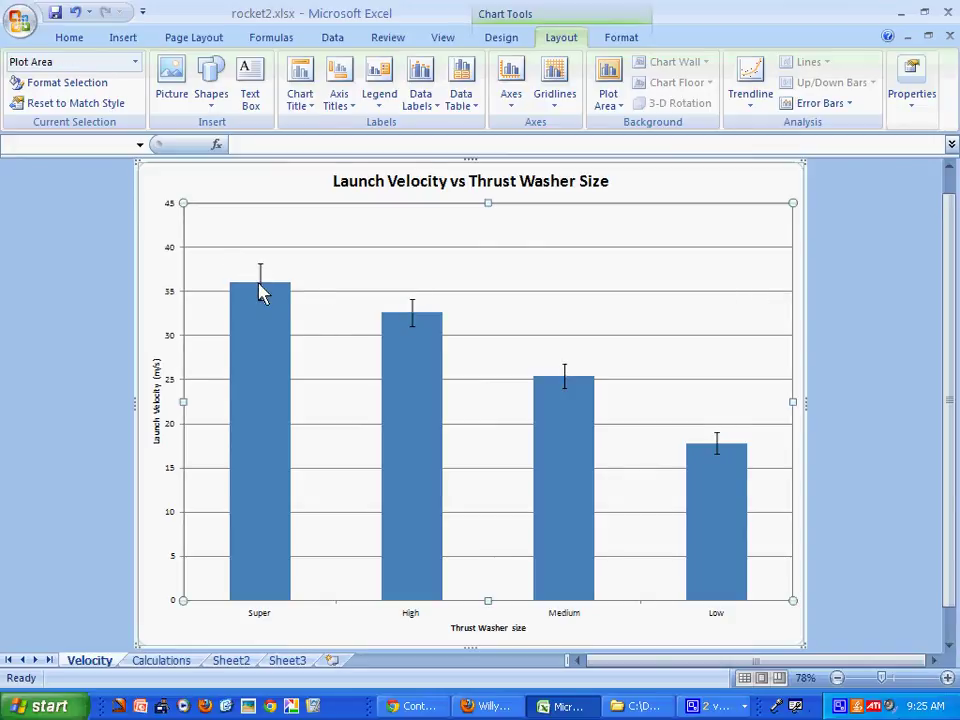
left_click(170, 662)
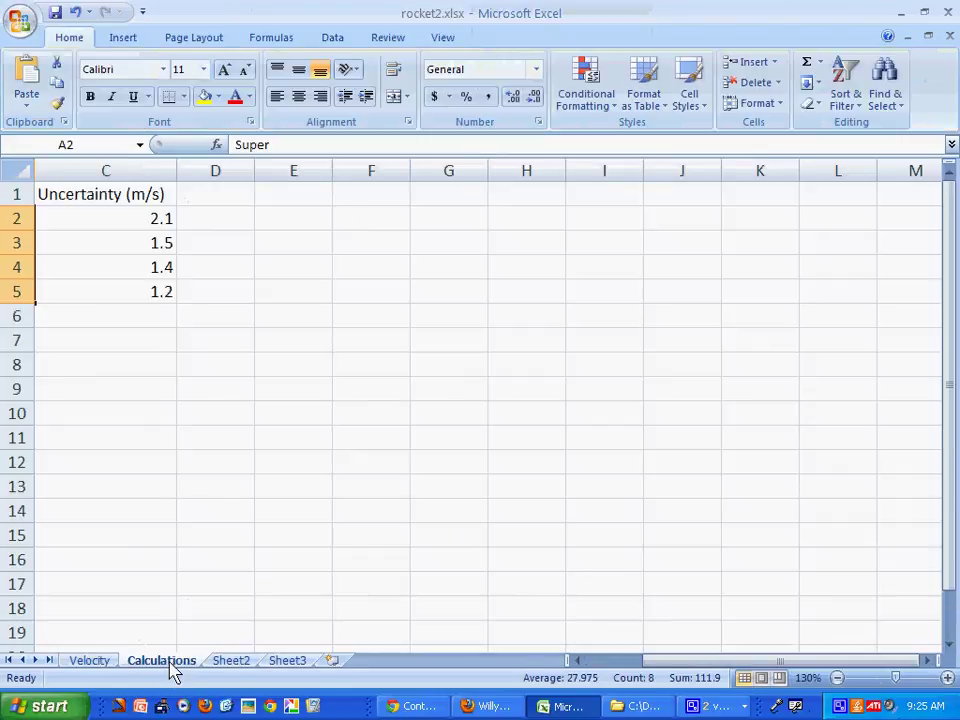
left_click(107, 663)
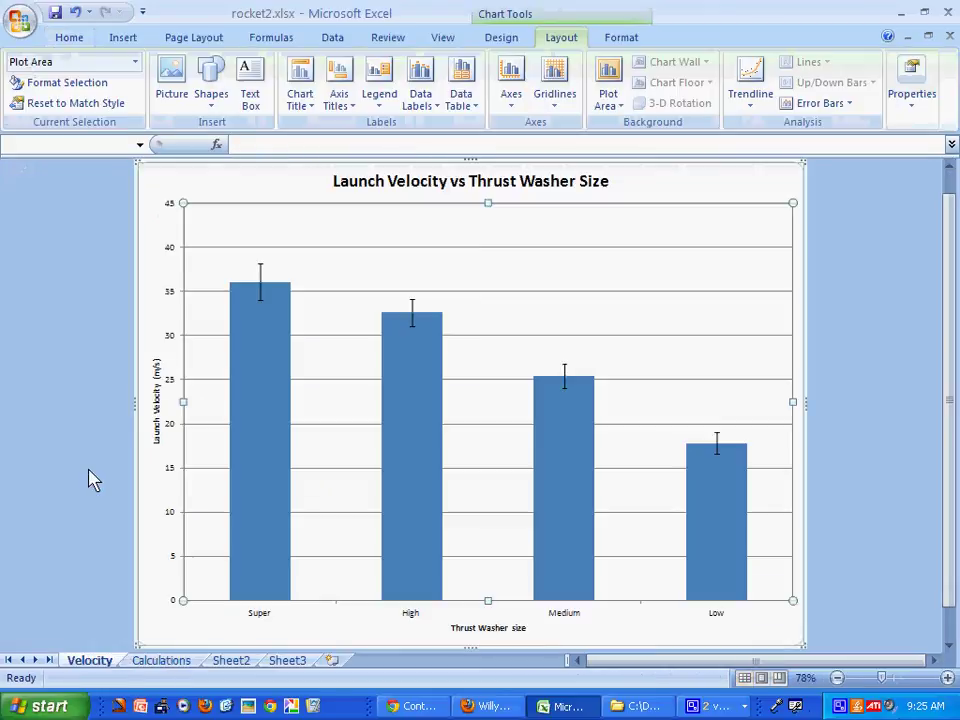